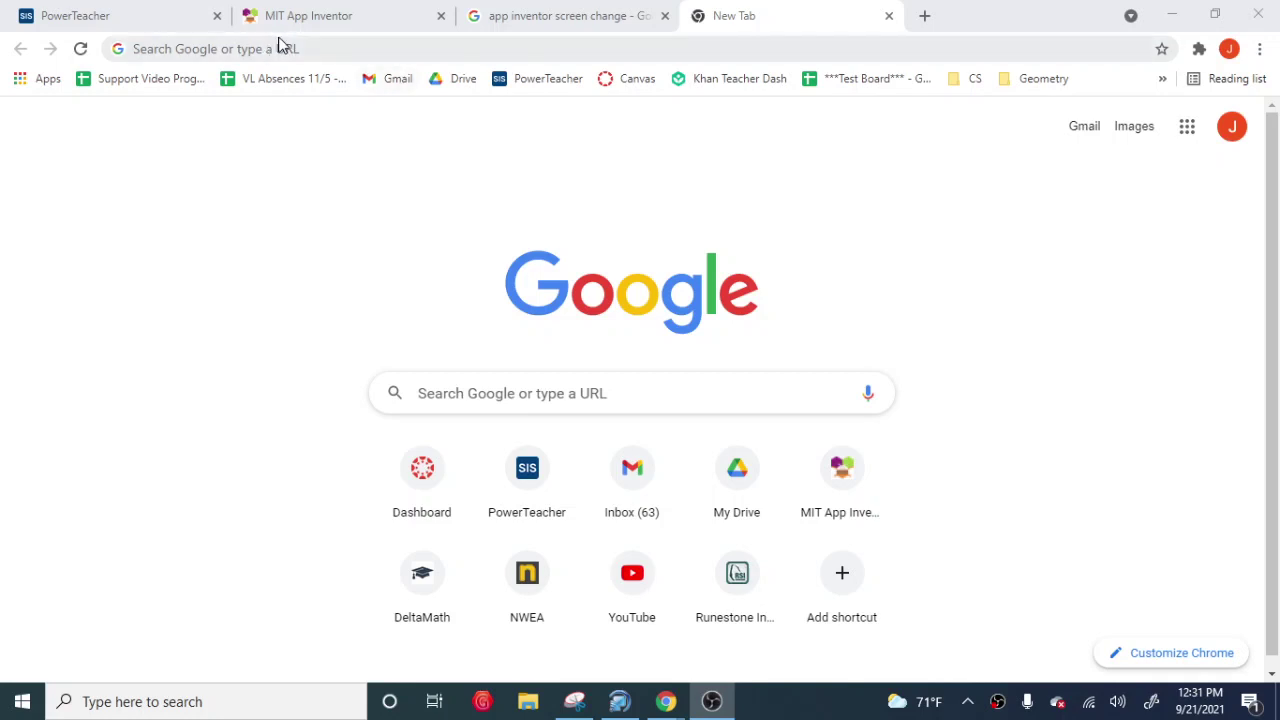
- Search Google for 'character sprite sheet', fixing the extra 's' typed at the end
{"action": "left_click", "coordinate": [265, 48]}
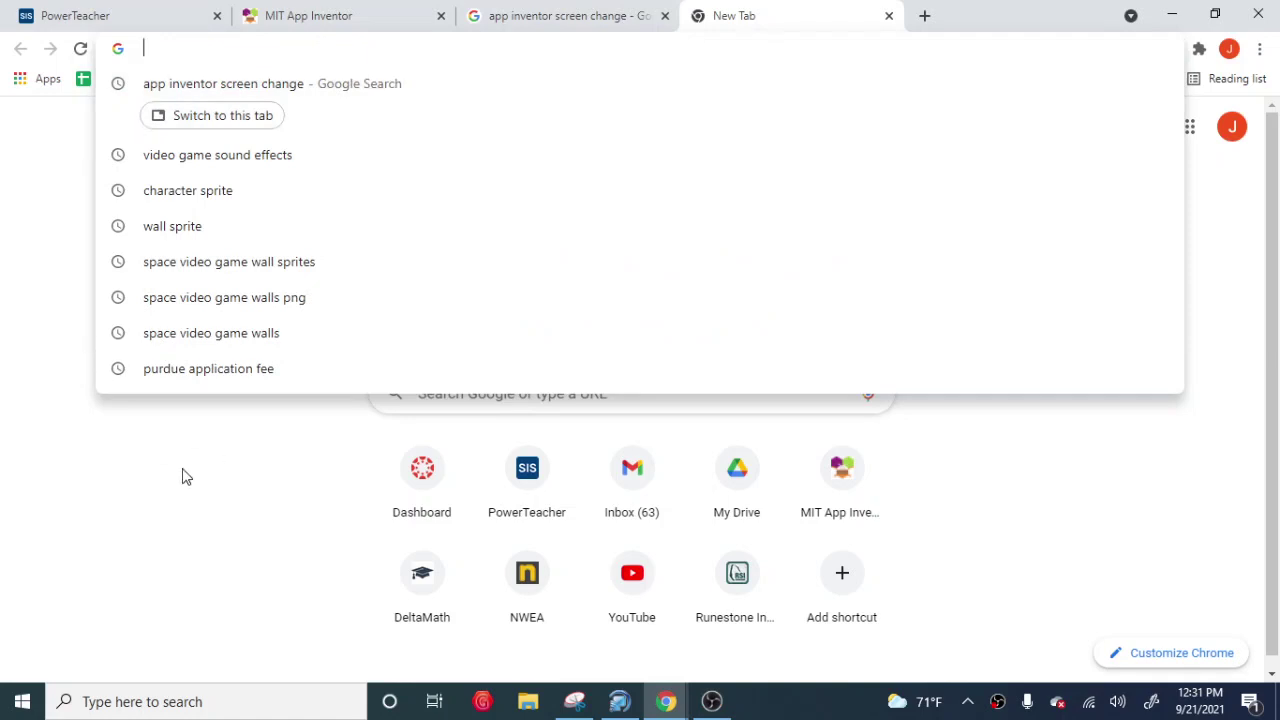
{"action": "type", "text": "c"}
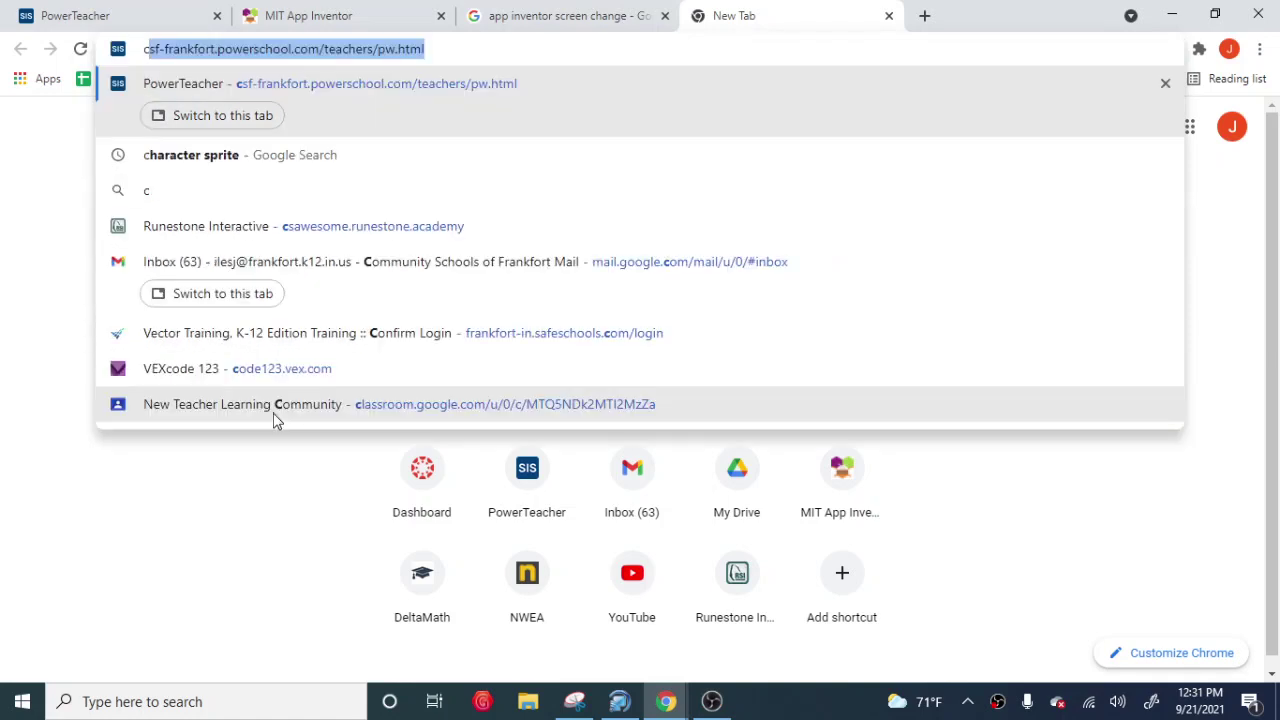
{"action": "type", "text": "haracter spri"}
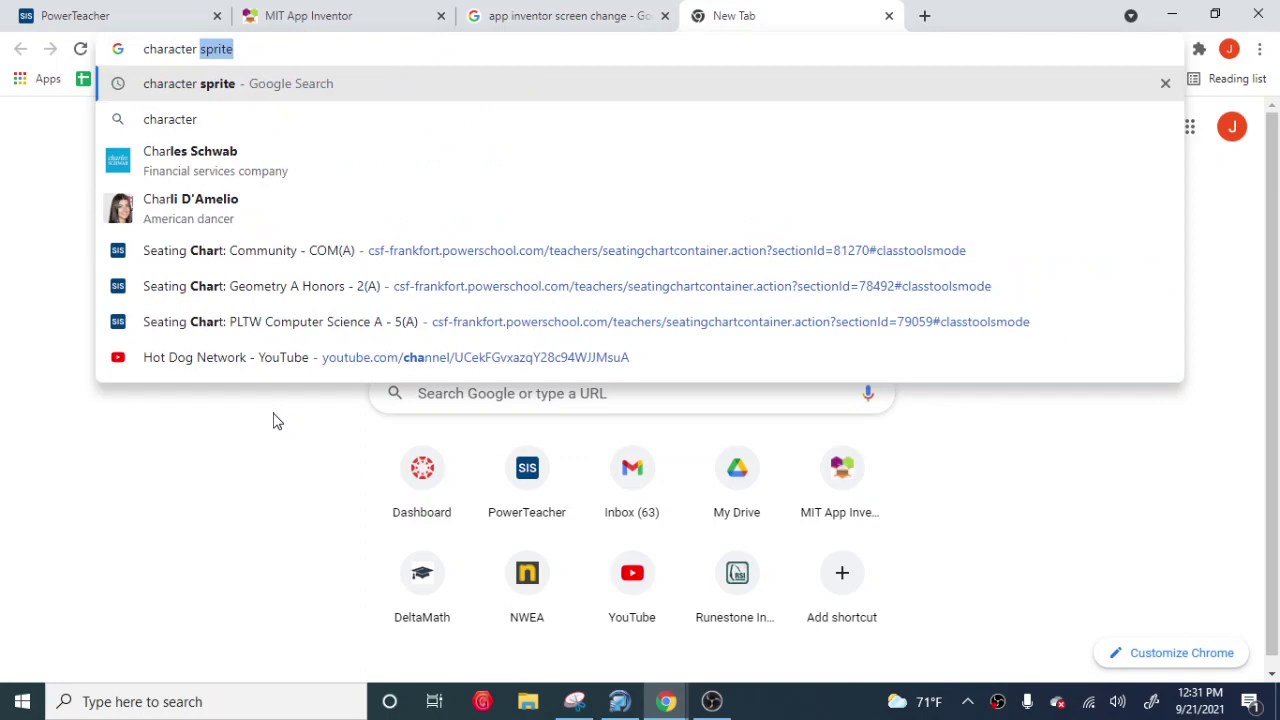
{"action": "type", "text": "te sheets"}
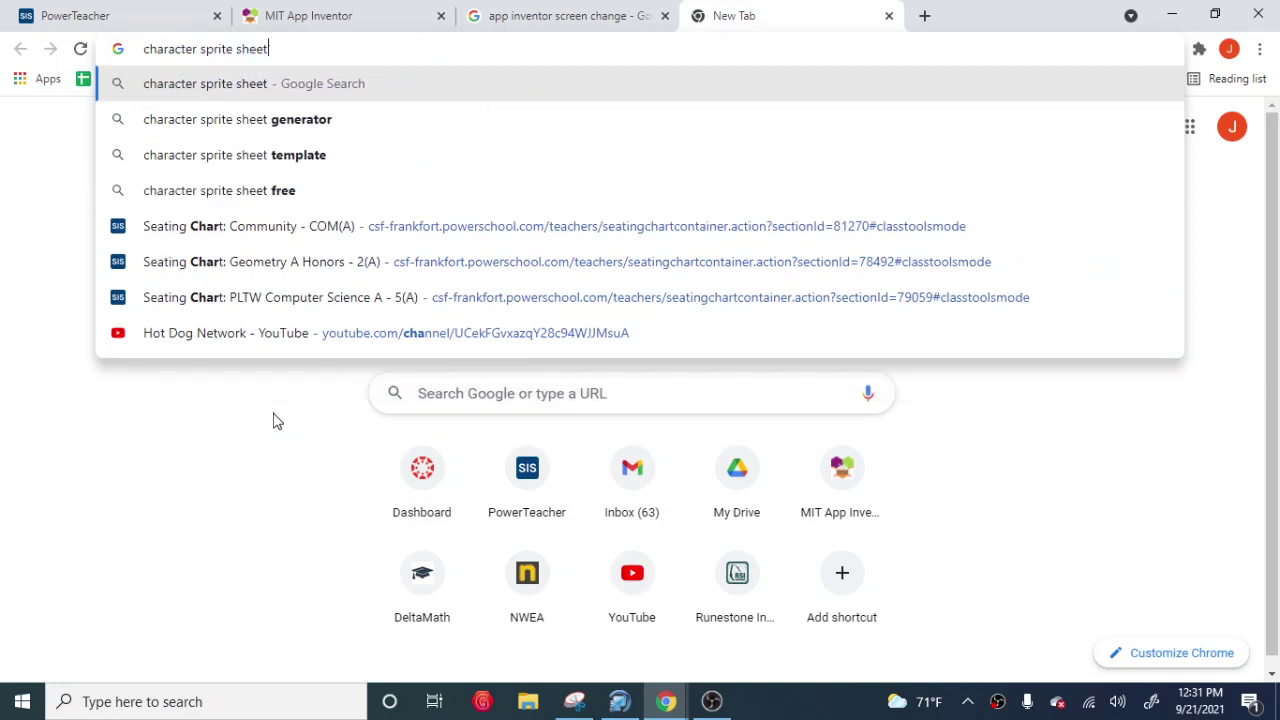
{"action": "key", "text": "BackSpace"}
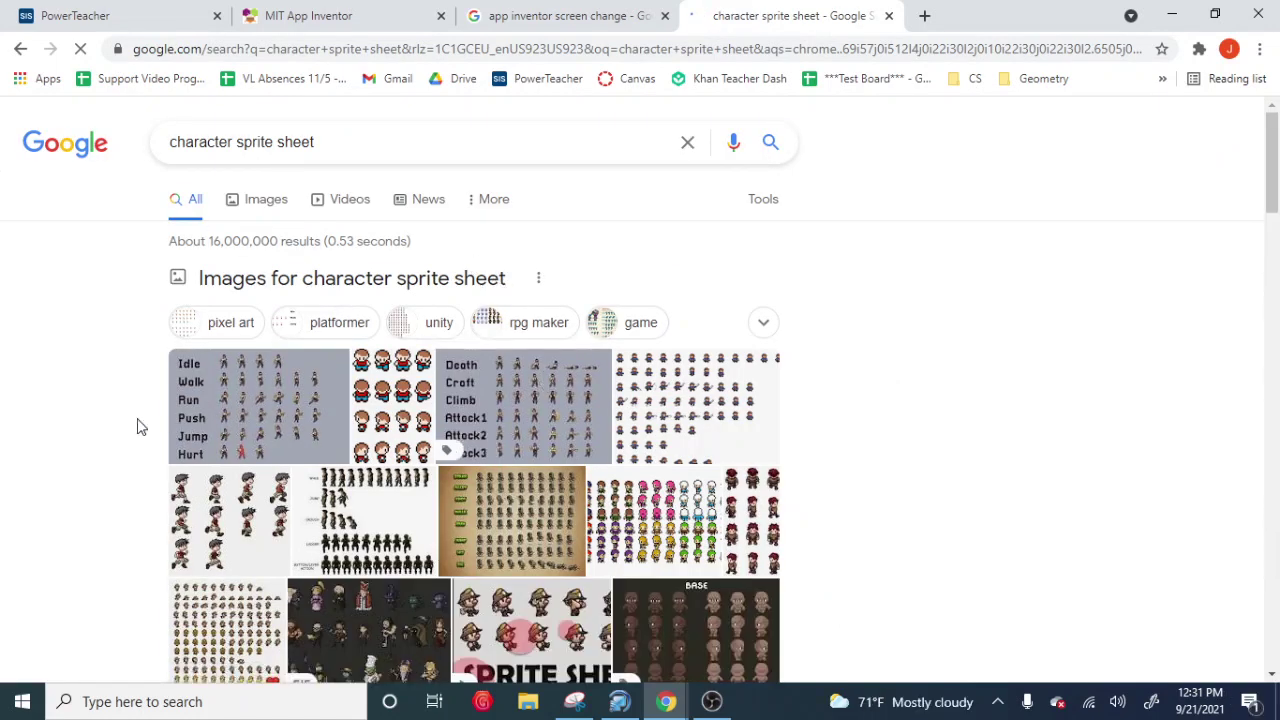
{"action": "scroll", "coordinate": [576, 568], "scroll_direction": "down", "scroll_amount": 3}
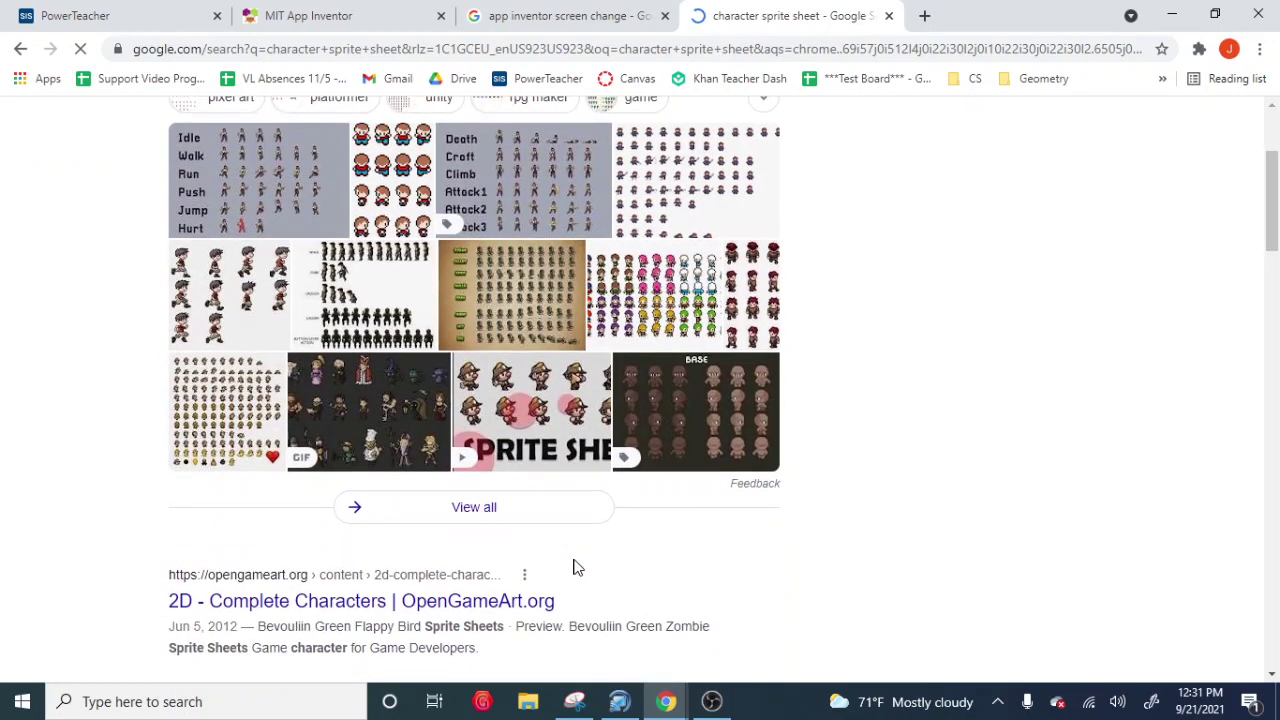
{"action": "scroll", "coordinate": [365, 455], "scroll_direction": "up", "scroll_amount": 3}
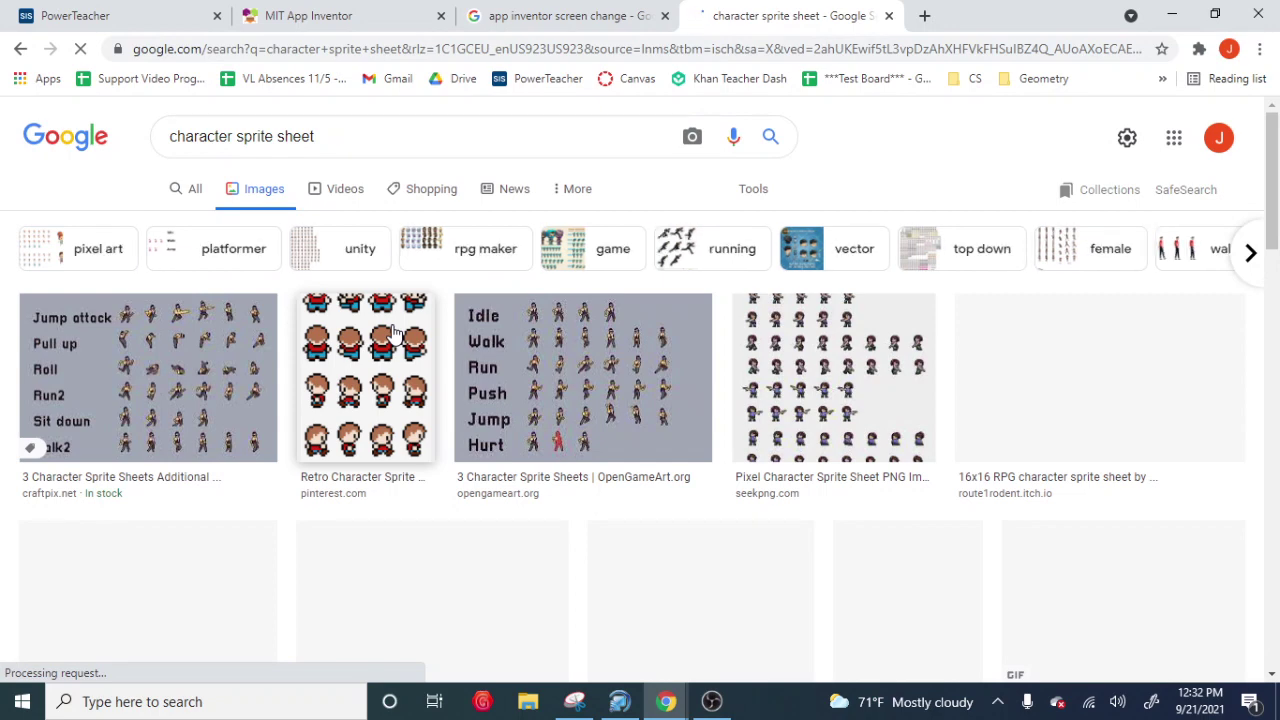
- Browse the image results and preview the kindpng Video Game Character Sprite Sheet
{"action": "scroll", "coordinate": [323, 453], "scroll_direction": "down", "scroll_amount": 1}
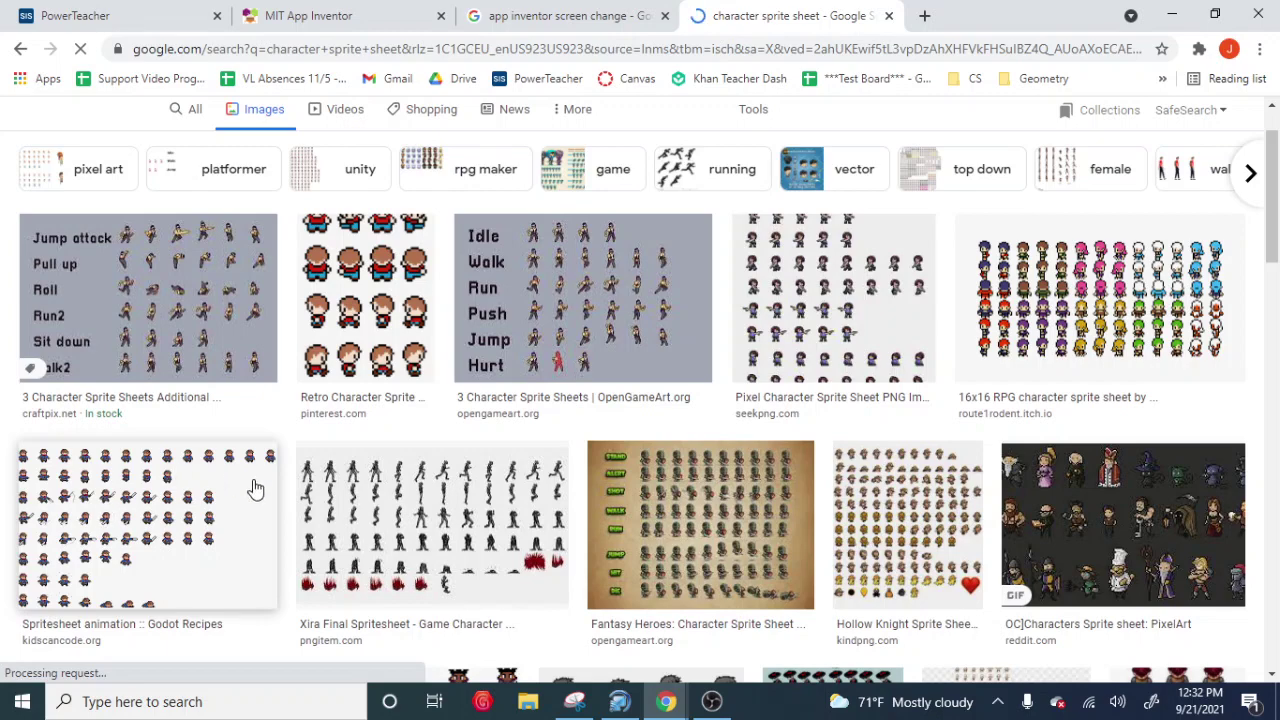
{"action": "scroll", "coordinate": [480, 500], "scroll_direction": "down", "scroll_amount": 1}
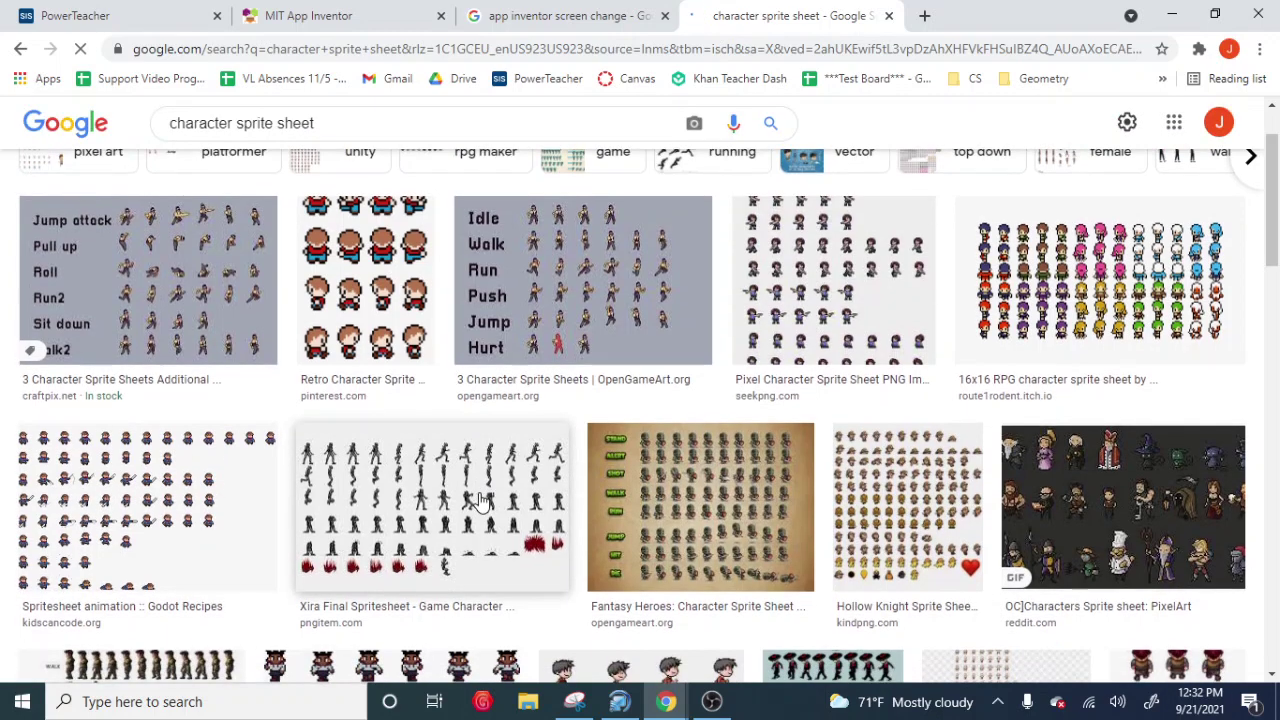
{"action": "scroll", "coordinate": [480, 500], "scroll_direction": "up", "scroll_amount": 1}
{"action": "scroll", "coordinate": [735, 475], "scroll_direction": "down", "scroll_amount": 1}
{"action": "scroll", "coordinate": [735, 475], "scroll_direction": "down", "scroll_amount": 2}
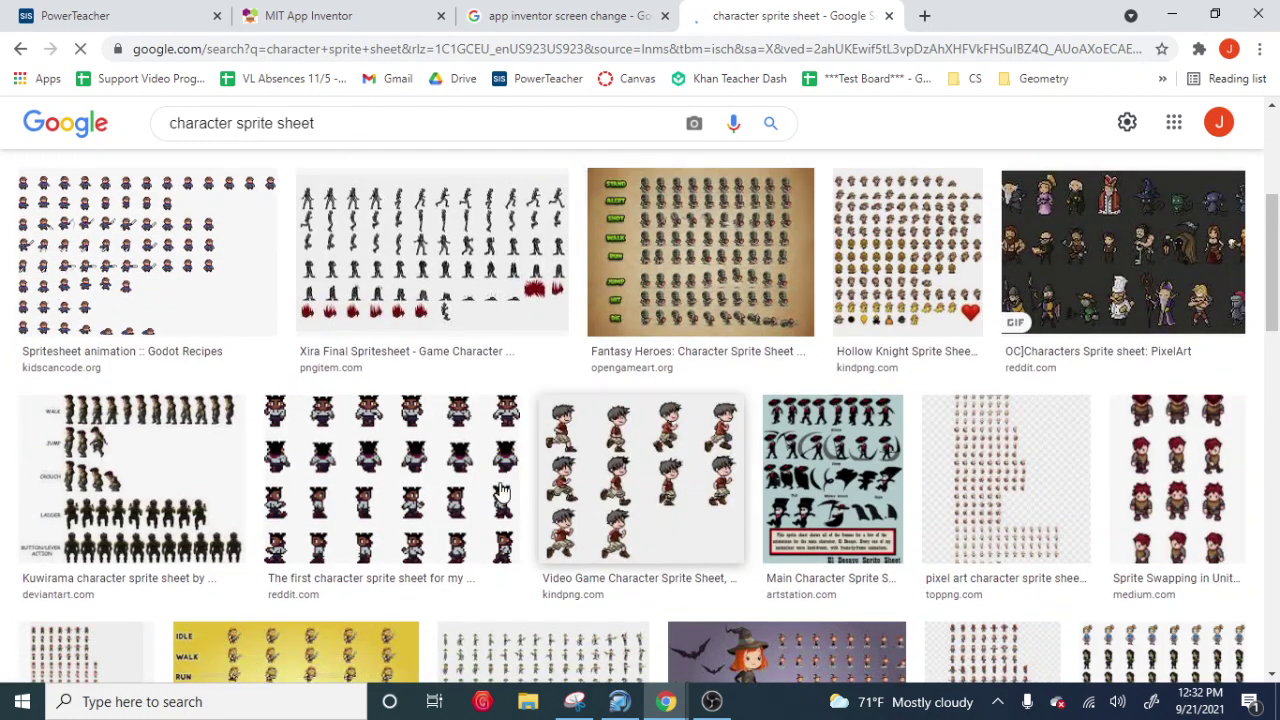
{"action": "scroll", "coordinate": [472, 528], "scroll_direction": "down", "scroll_amount": 2}
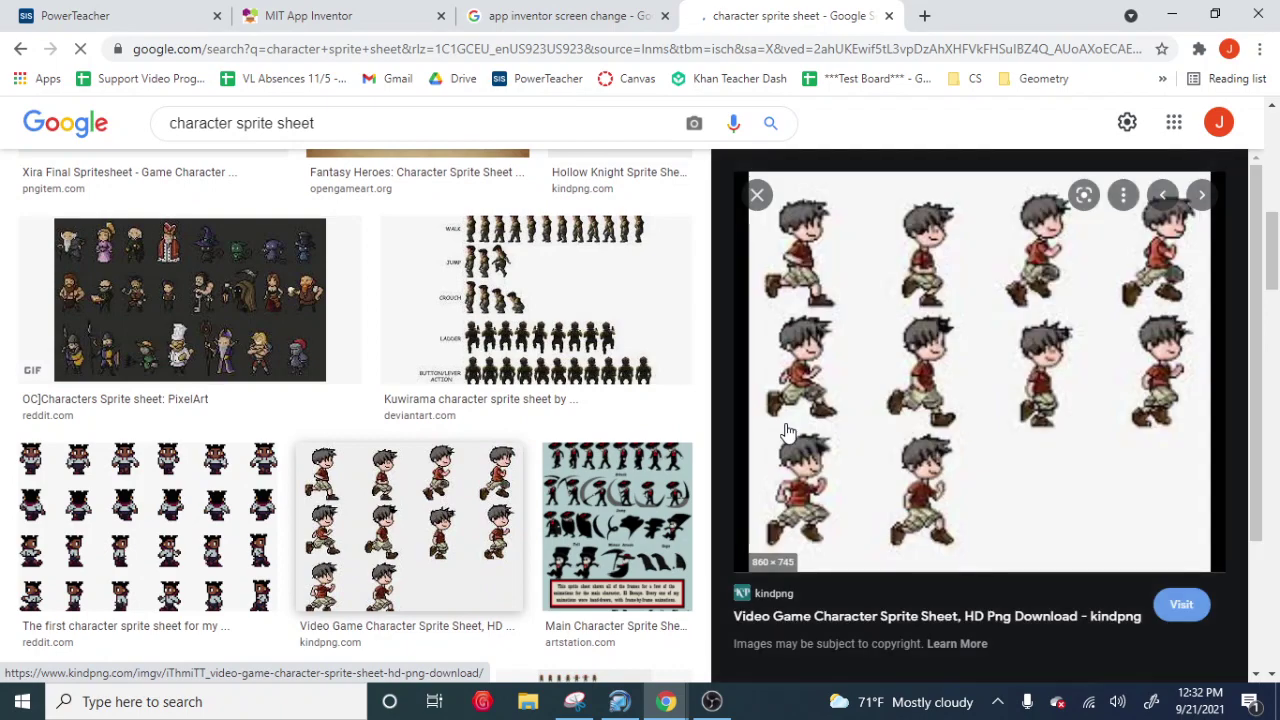
{"action": "scroll", "coordinate": [630, 300], "scroll_direction": "down", "scroll_amount": 2}
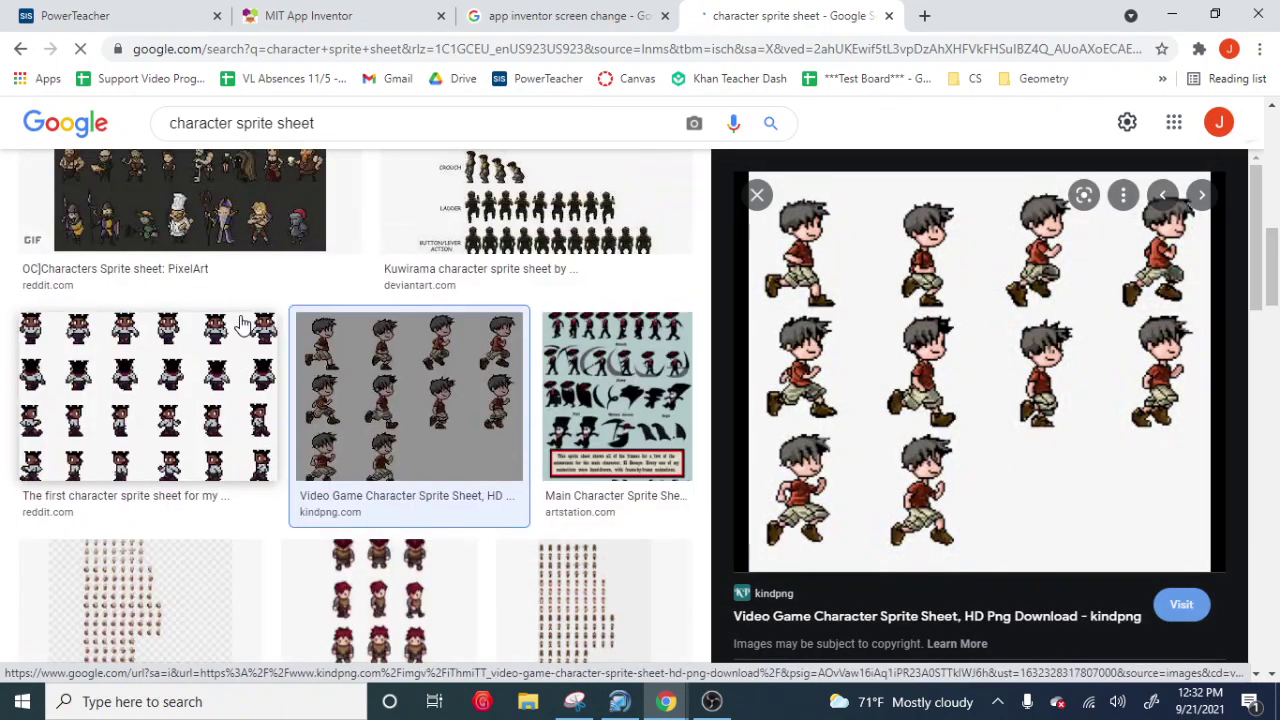
{"action": "scroll", "coordinate": [240, 322], "scroll_direction": "up", "scroll_amount": 5}
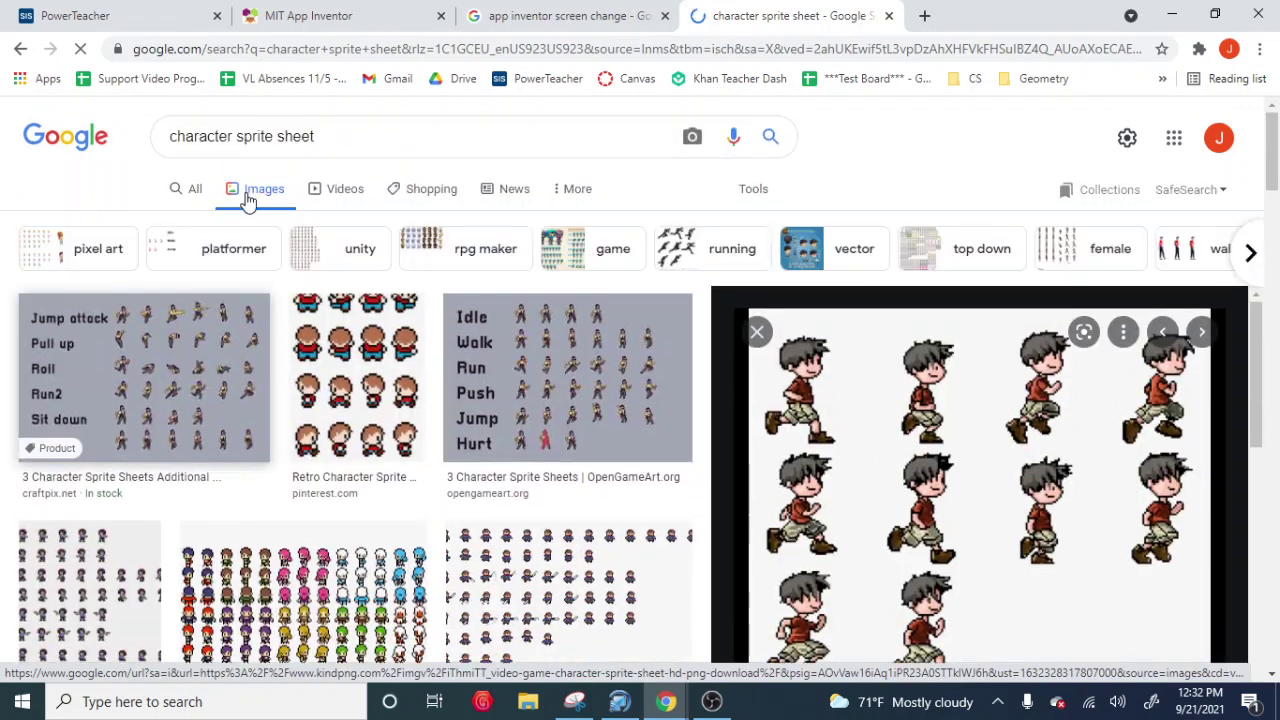
- Change the search to 'megaman sprite sheet' and preview the kindpng Megaman running sheet
{"action": "double_click", "coordinate": [201, 136]}
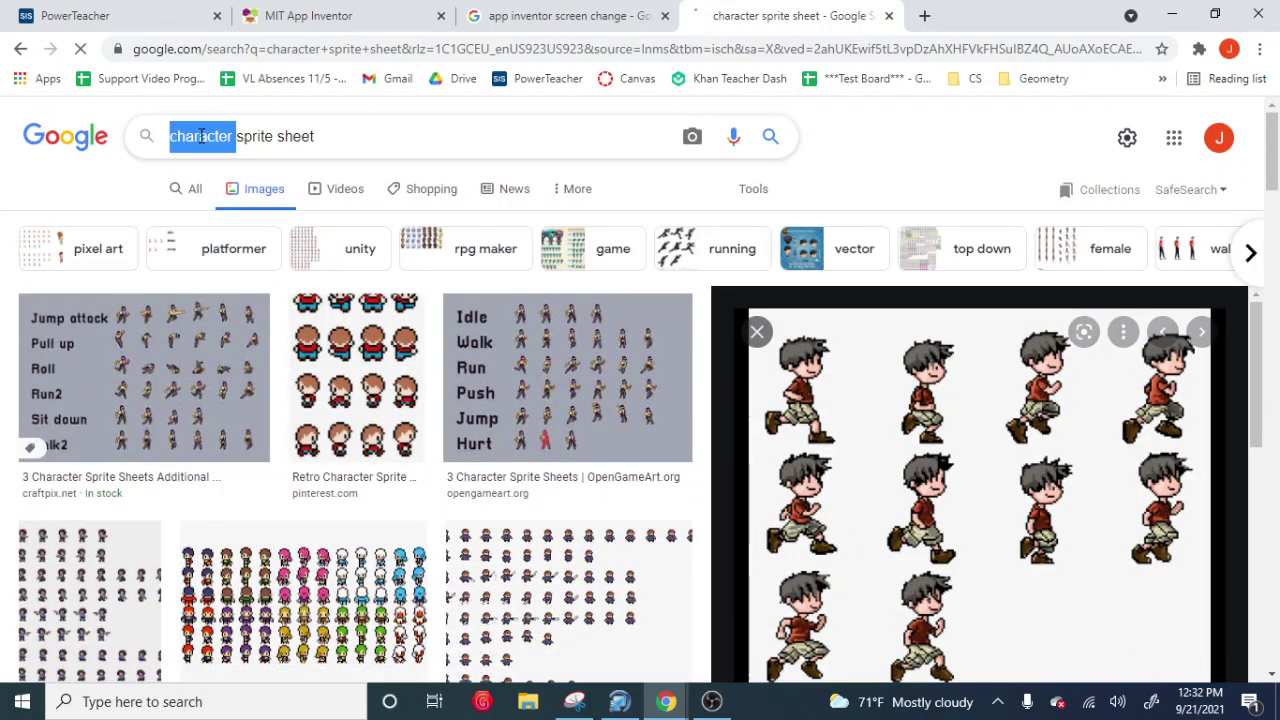
{"action": "type", "text": "megaman"}
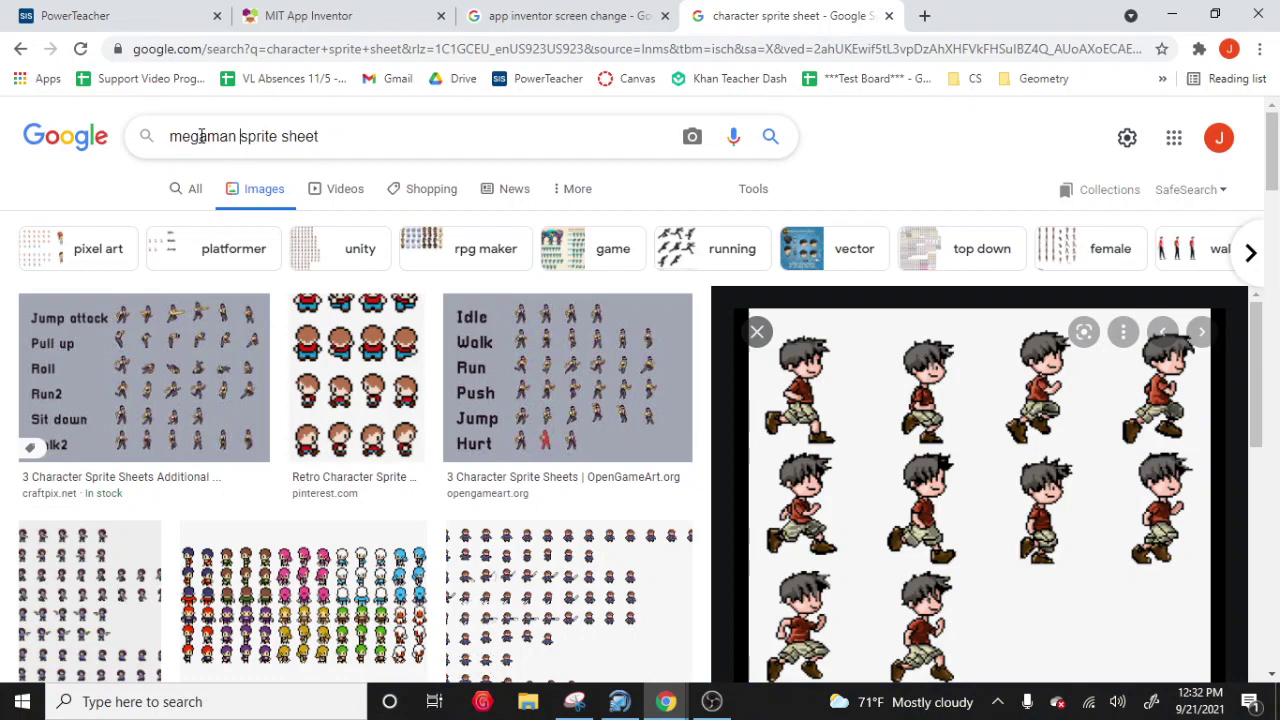
{"action": "key", "text": "Return"}
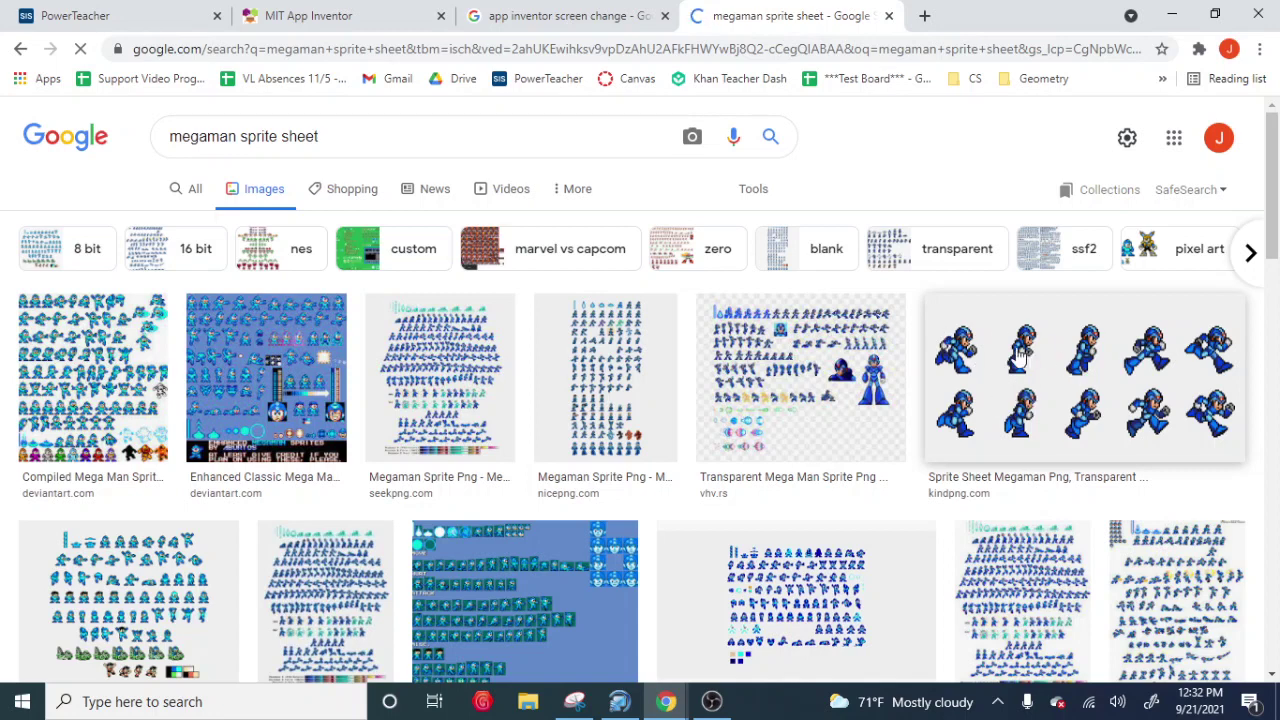
{"action": "left_click", "coordinate": [1020, 352]}
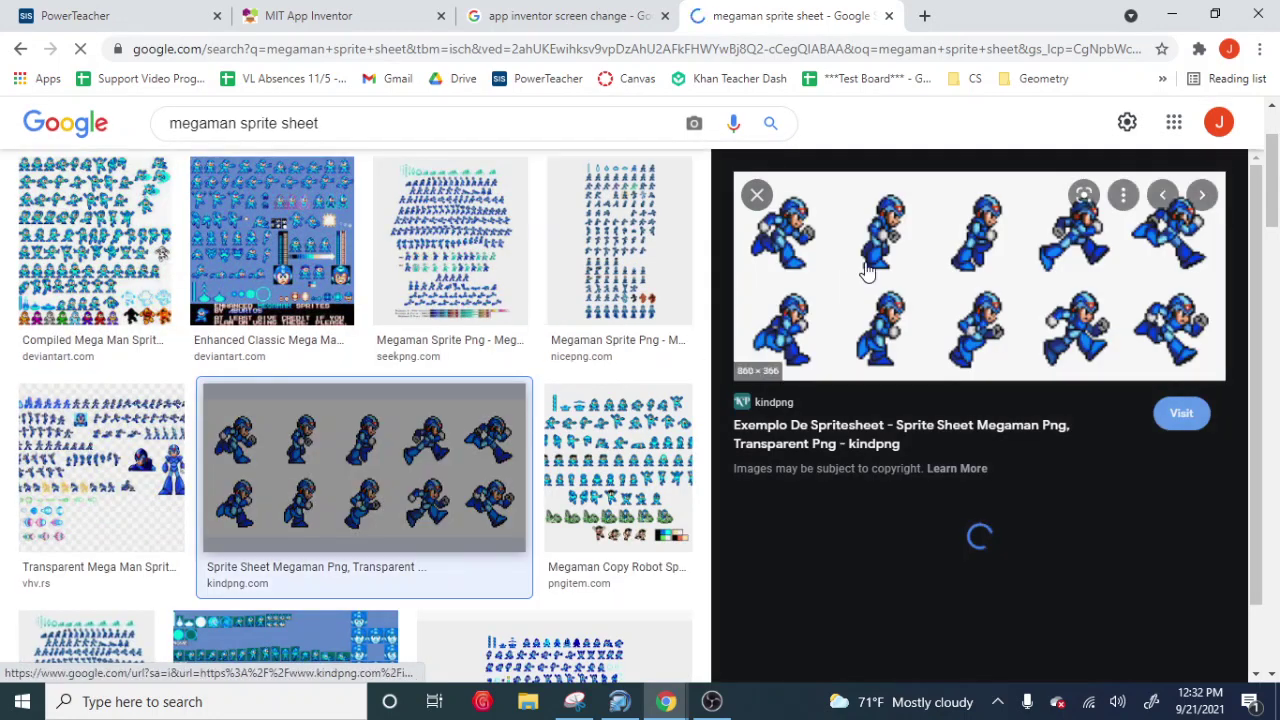
- Preview the transparent Mega Man sprite sheet from vhv.rs and check its extra actions menu
{"action": "left_click", "coordinate": [84, 455]}
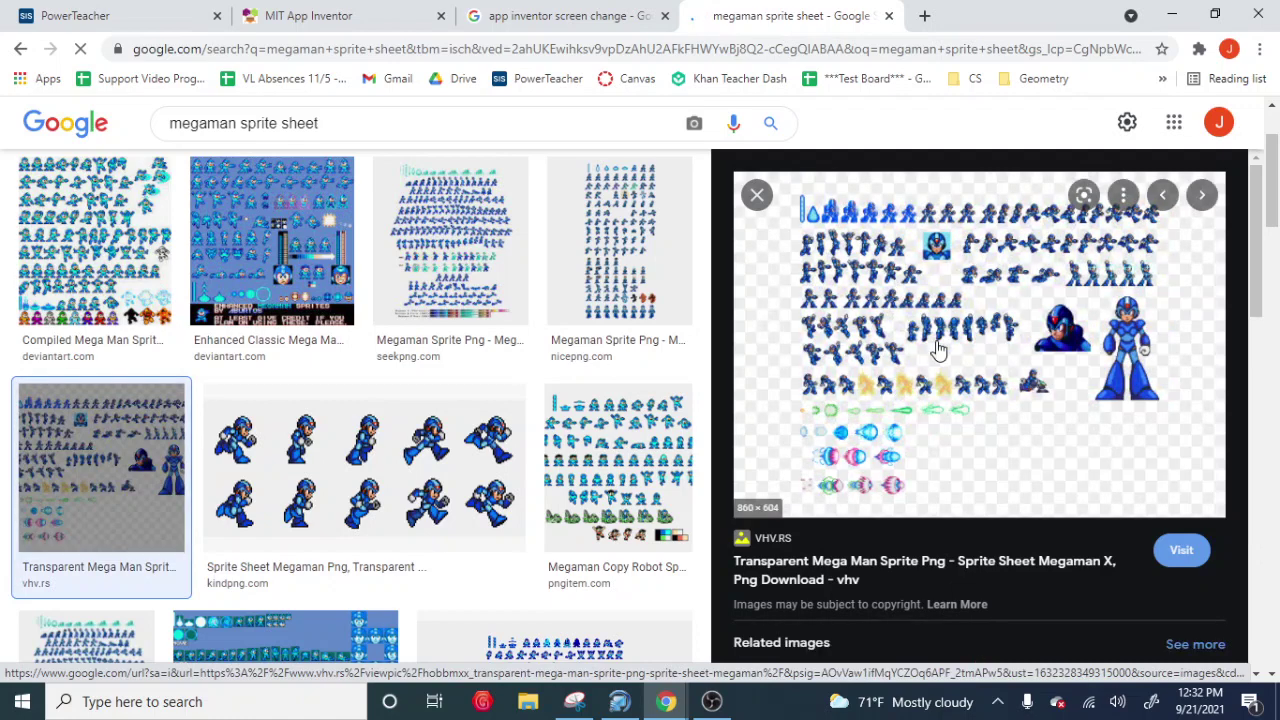
{"action": "scroll", "coordinate": [917, 434], "scroll_direction": "down", "scroll_amount": 2}
{"action": "scroll", "coordinate": [918, 432], "scroll_direction": "up", "scroll_amount": 2}
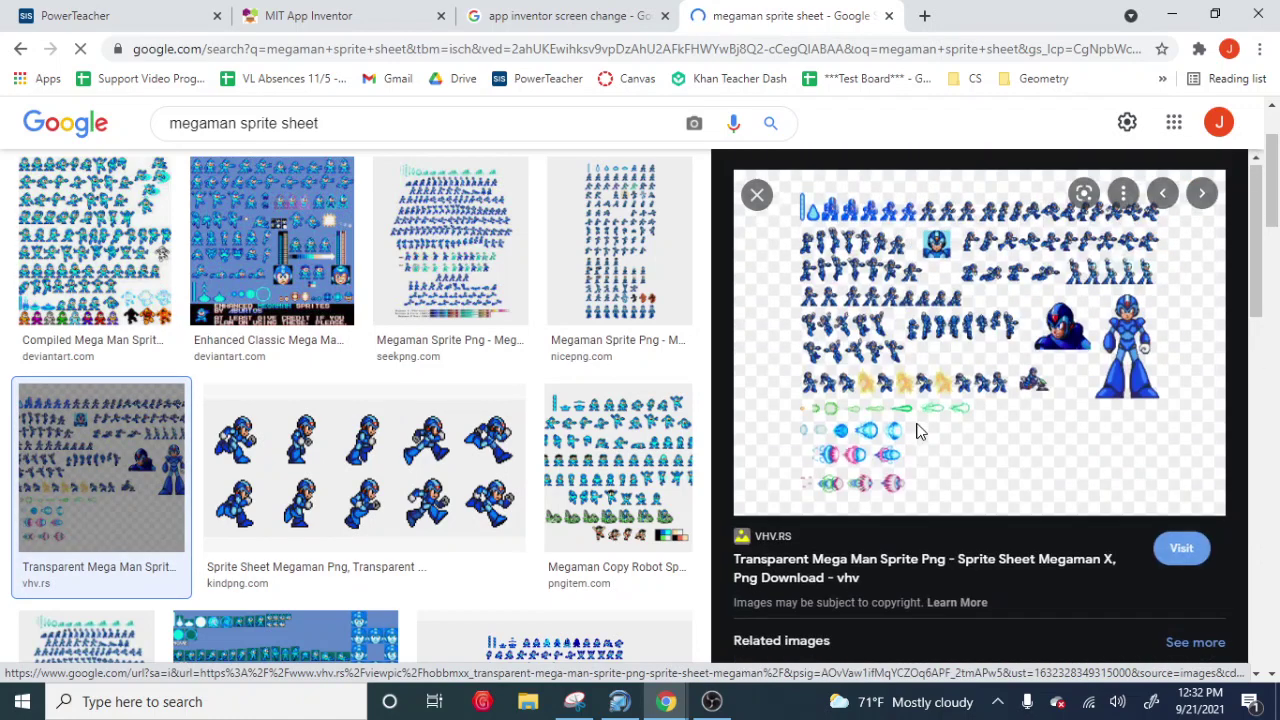
{"action": "left_click", "coordinate": [1121, 196]}
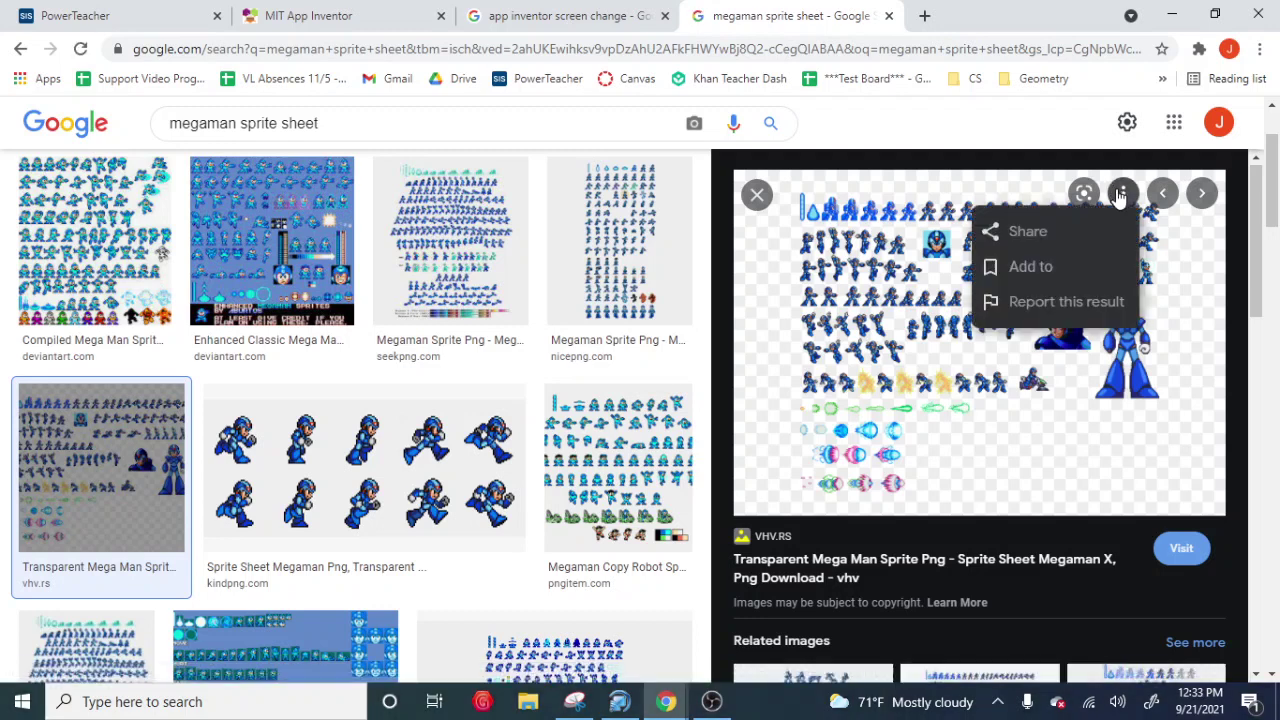
{"action": "left_click", "coordinate": [1088, 198]}
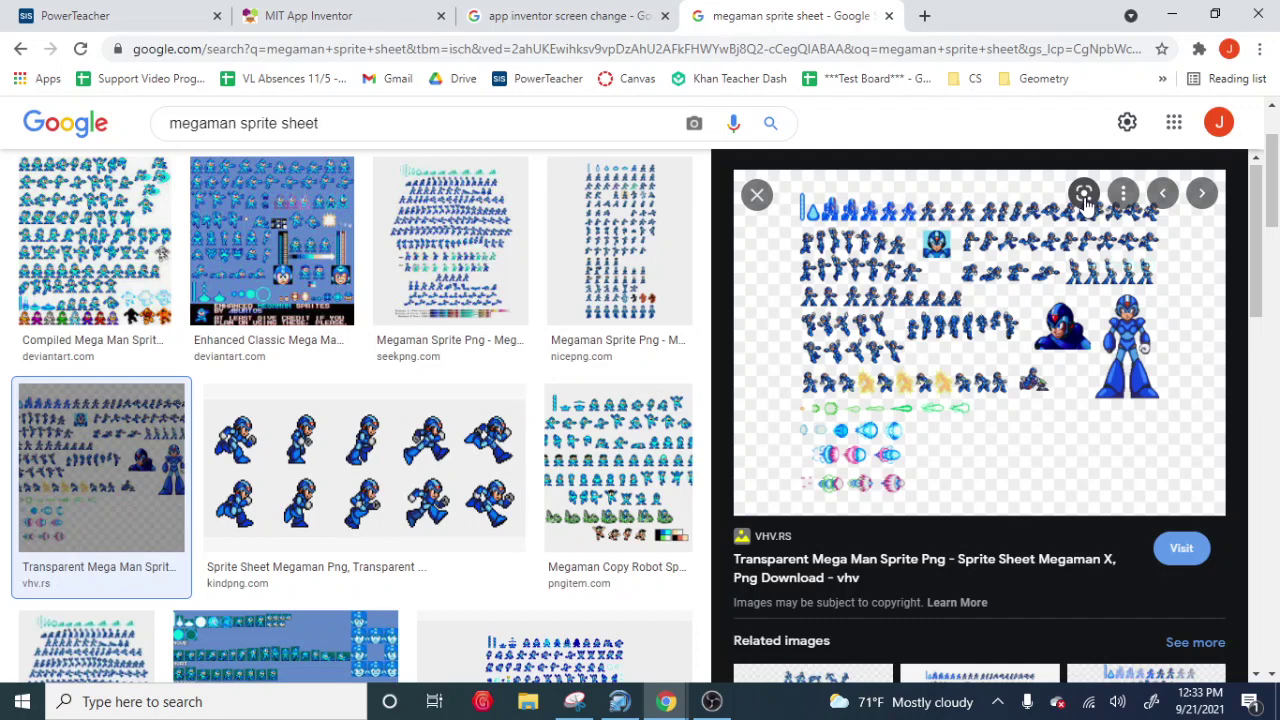
- Look up the sprite sheet in Google Lens, then return to the normal preview
{"action": "left_click", "coordinate": [1085, 196]}
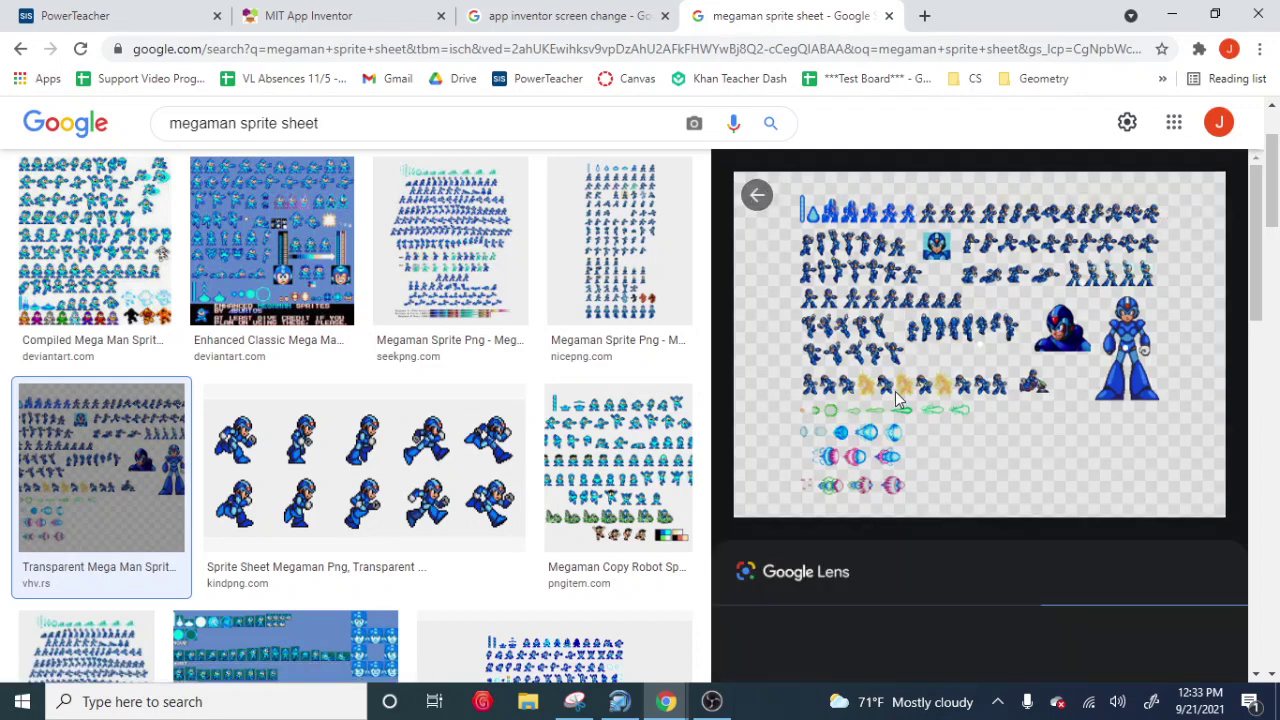
{"action": "scroll", "coordinate": [1000, 400], "scroll_direction": "down", "scroll_amount": 1}
{"action": "scroll", "coordinate": [1100, 370], "scroll_direction": "up", "scroll_amount": 2}
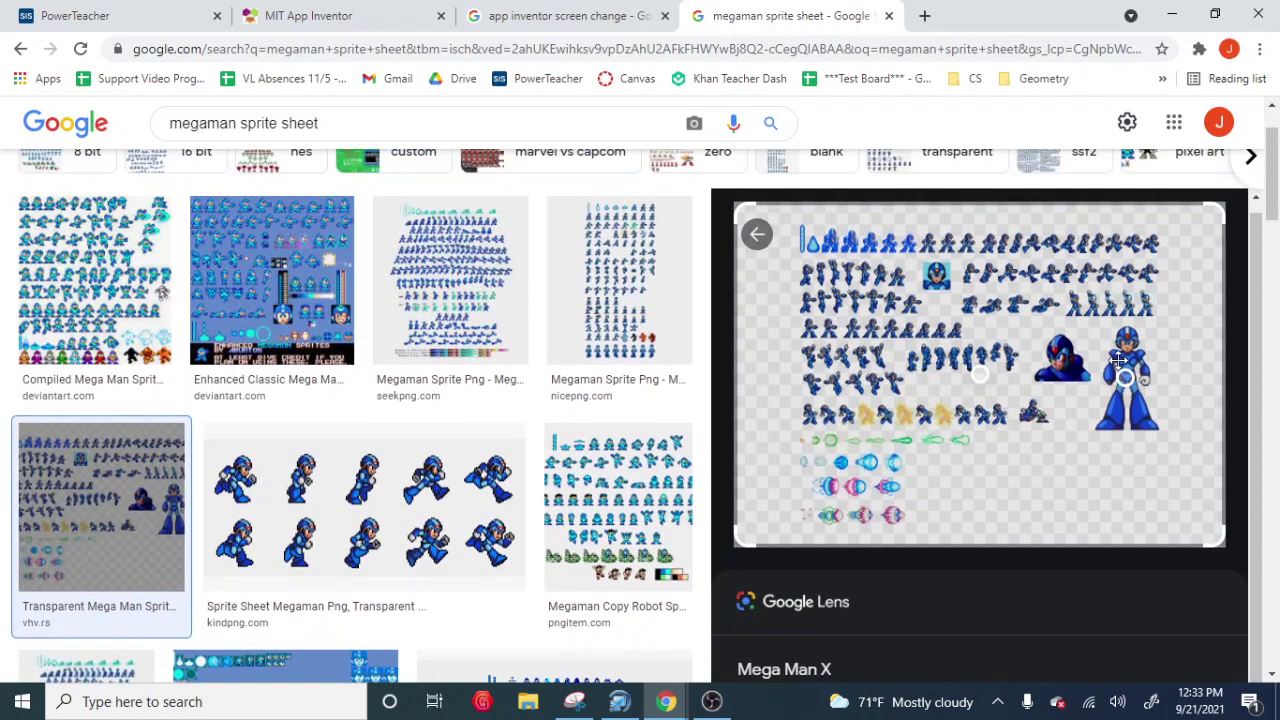
{"action": "left_click", "coordinate": [768, 234]}
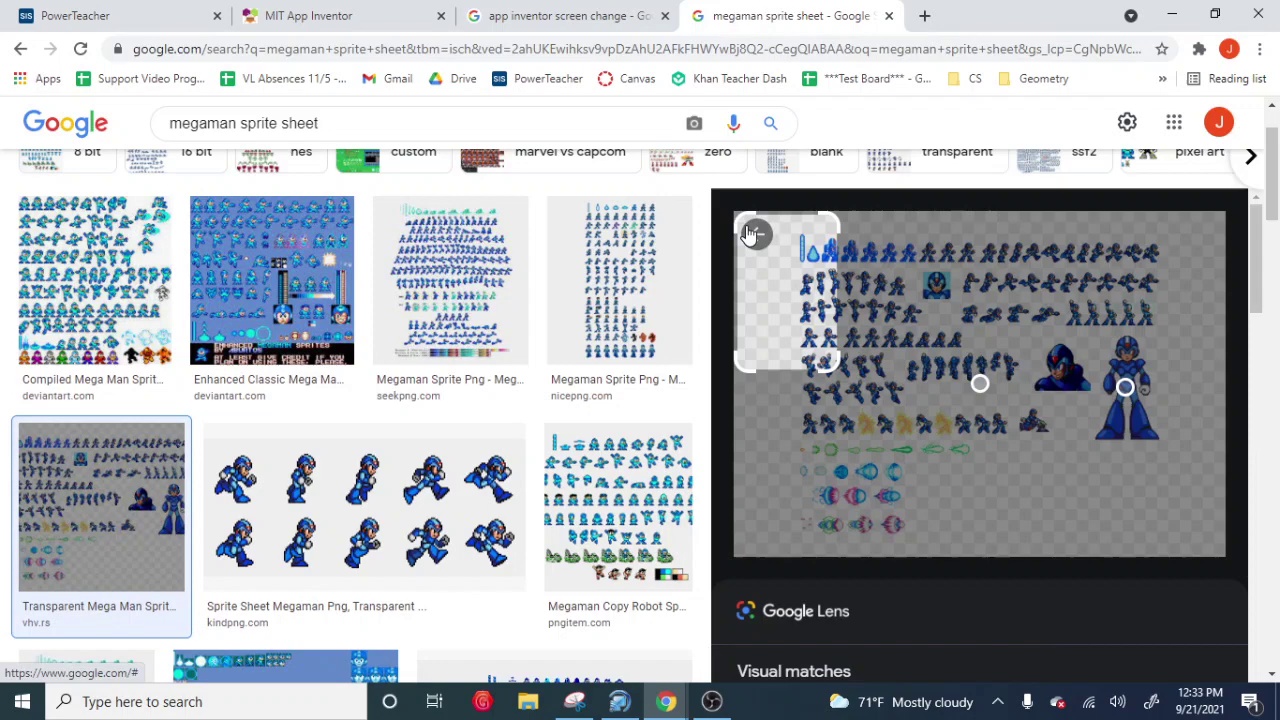
{"action": "left_click", "coordinate": [755, 234]}
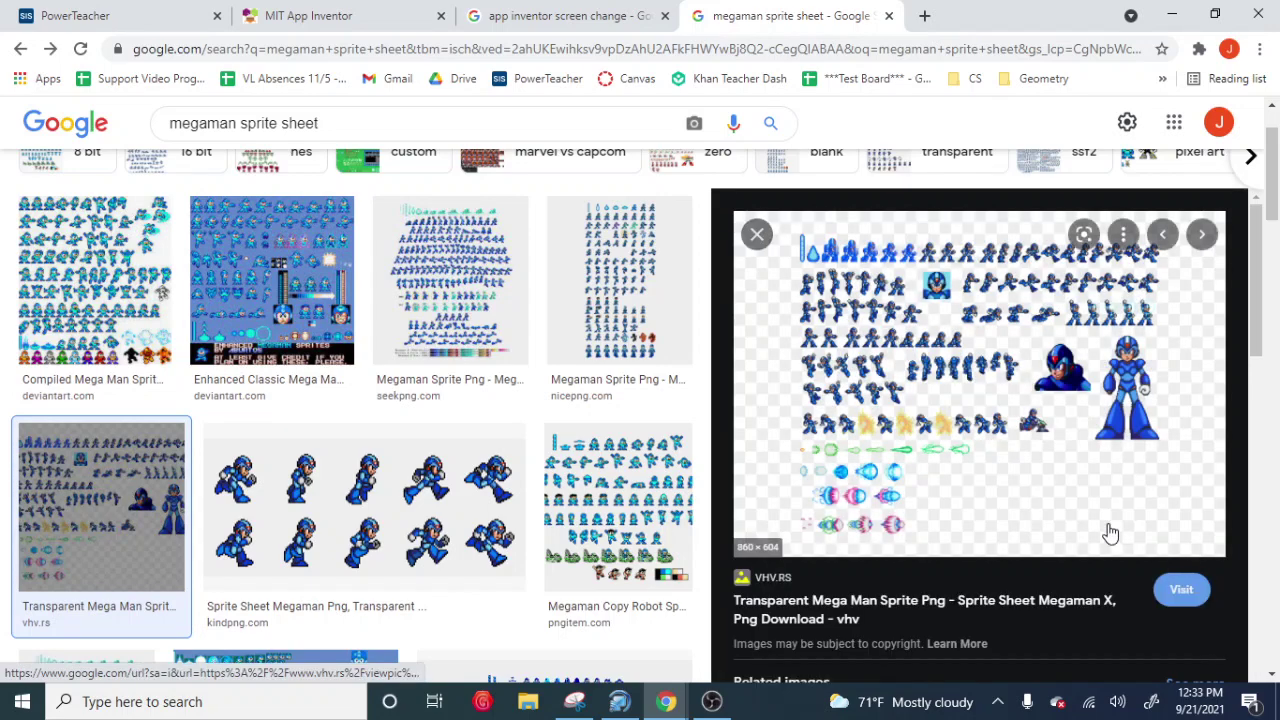
{"action": "scroll", "coordinate": [940, 385], "scroll_direction": "down", "scroll_amount": 1}
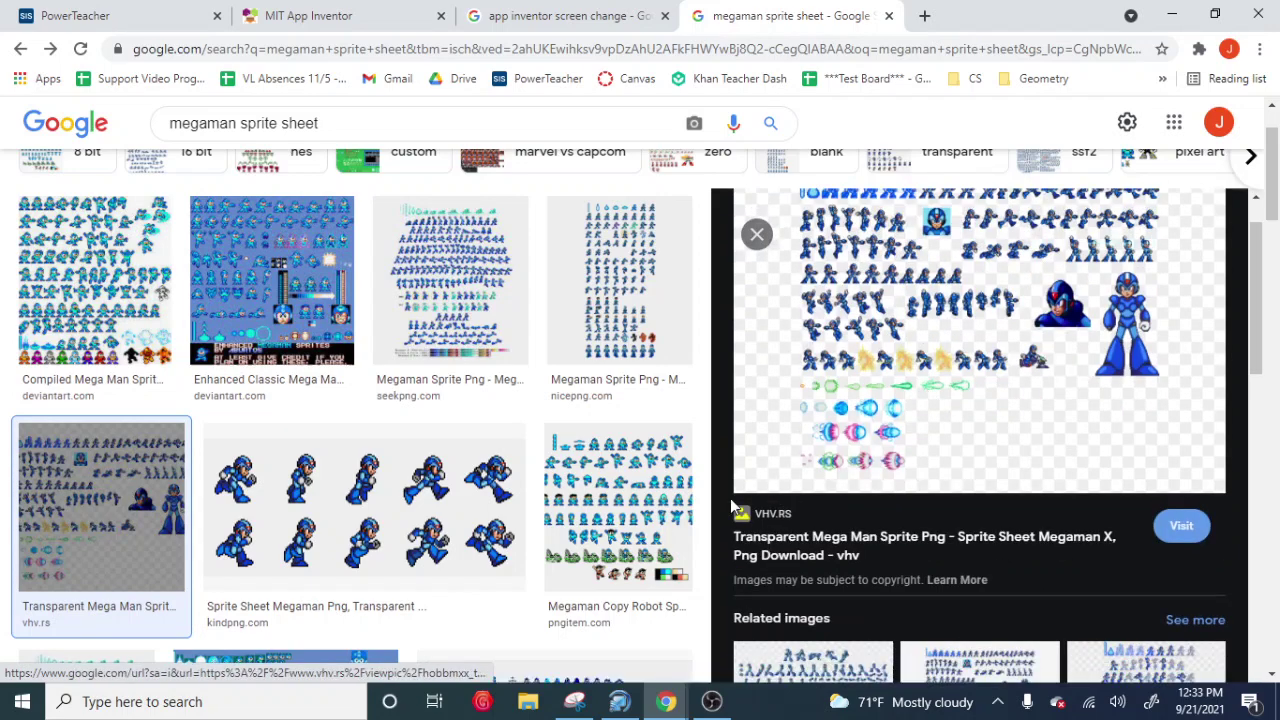
{"action": "scroll", "coordinate": [958, 385], "scroll_direction": "up", "scroll_amount": 1}
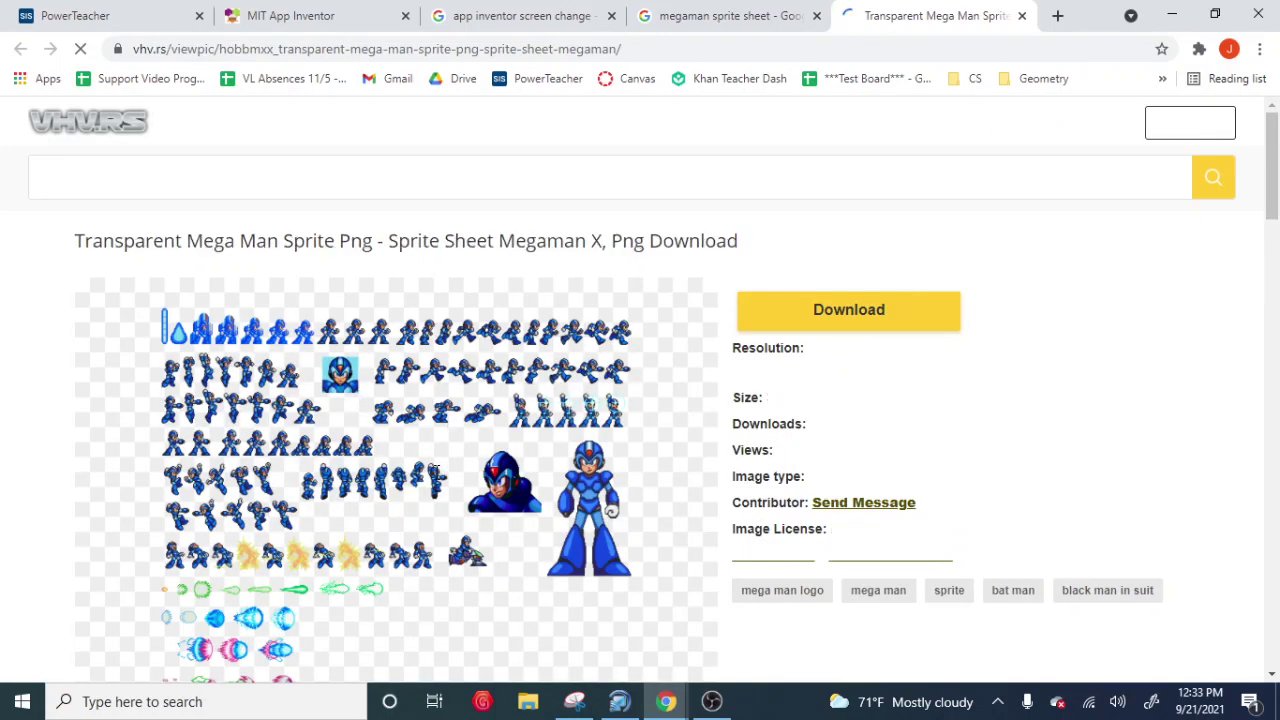
- Choose Save image as for the vhv.rs Mega Man sprite sheet, targeting Downloads as PNG
{"action": "scroll", "coordinate": [434, 470], "scroll_direction": "down", "scroll_amount": 2}
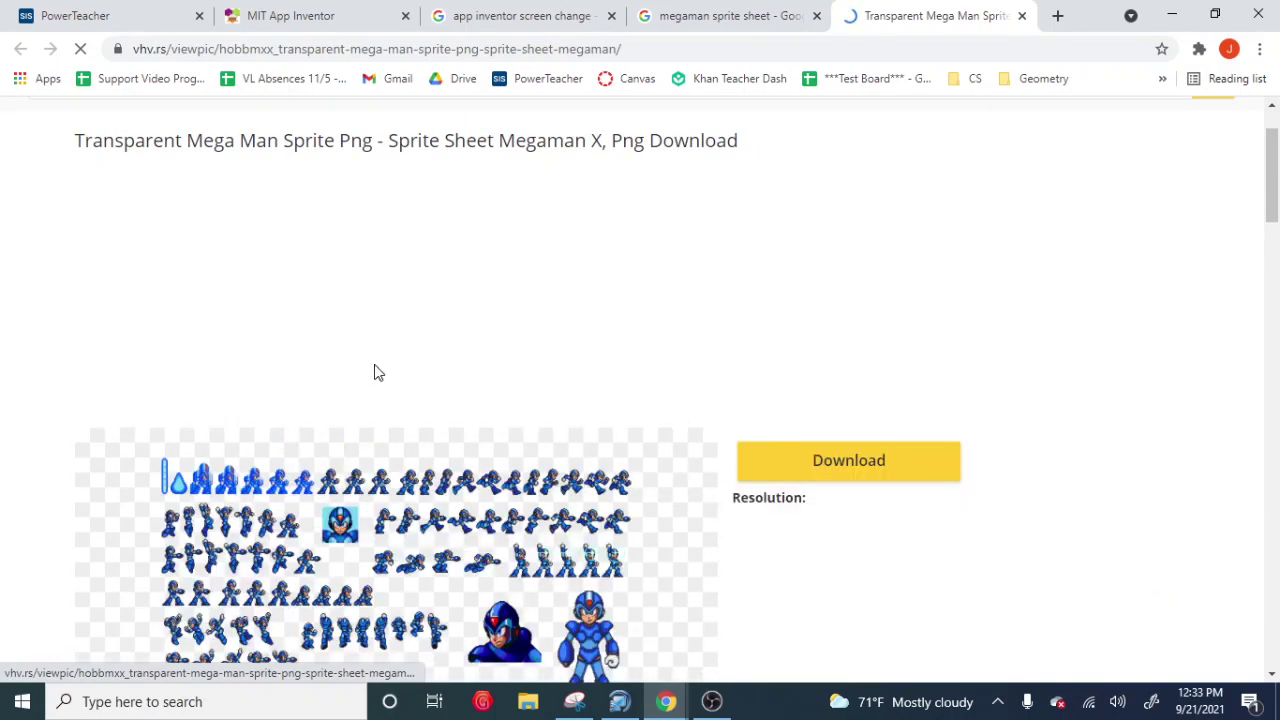
{"action": "scroll", "coordinate": [380, 420], "scroll_direction": "down", "scroll_amount": 2}
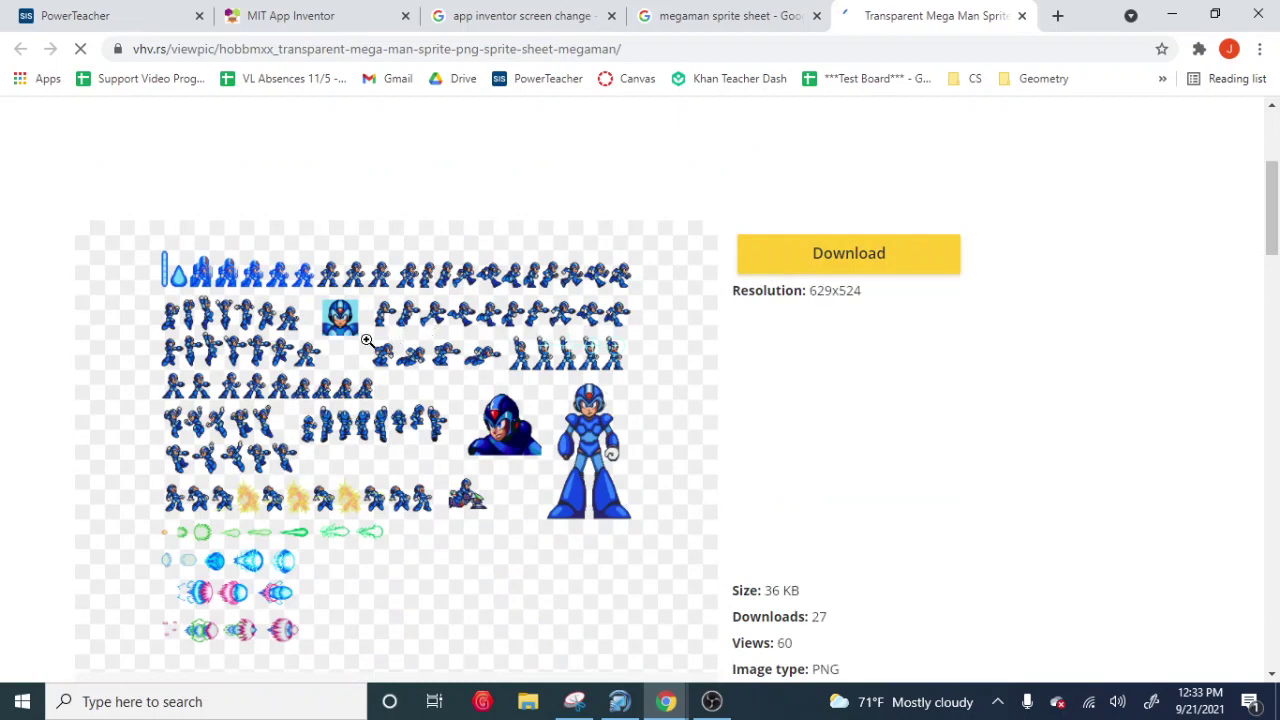
{"action": "scroll", "coordinate": [368, 340], "scroll_direction": "down", "scroll_amount": 1}
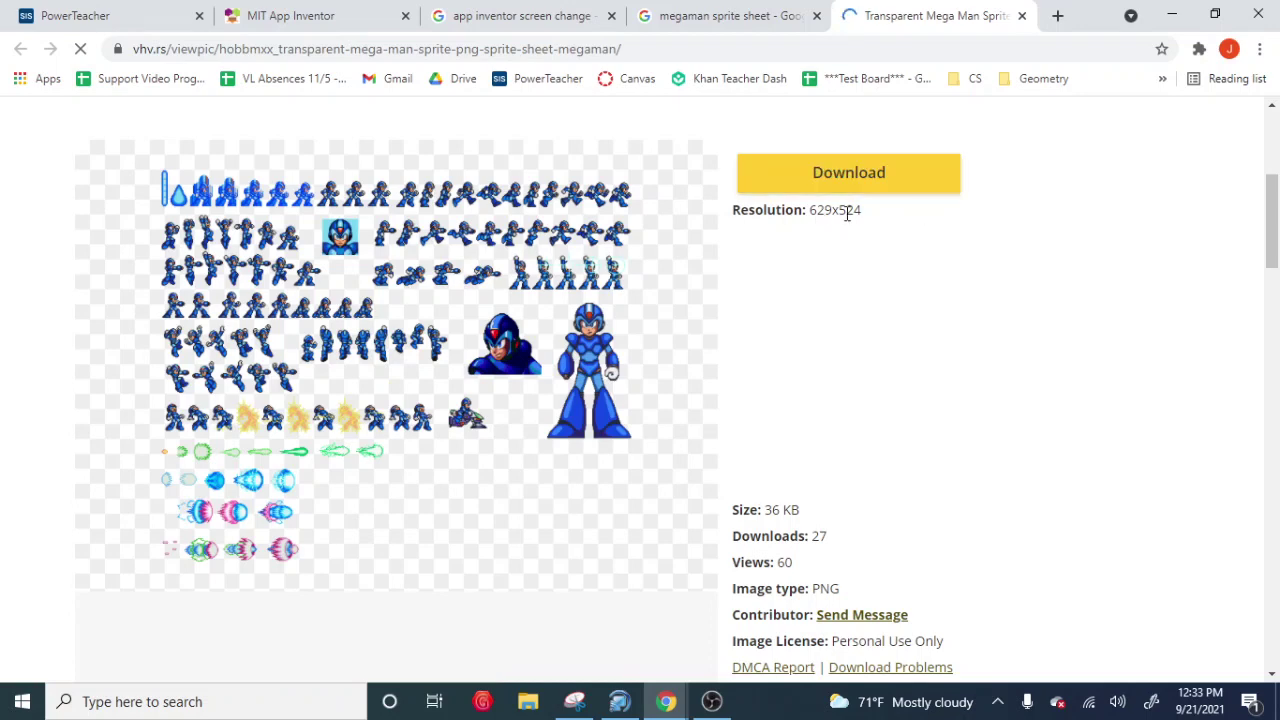
{"action": "scroll", "coordinate": [423, 334], "scroll_direction": "down", "scroll_amount": 1}
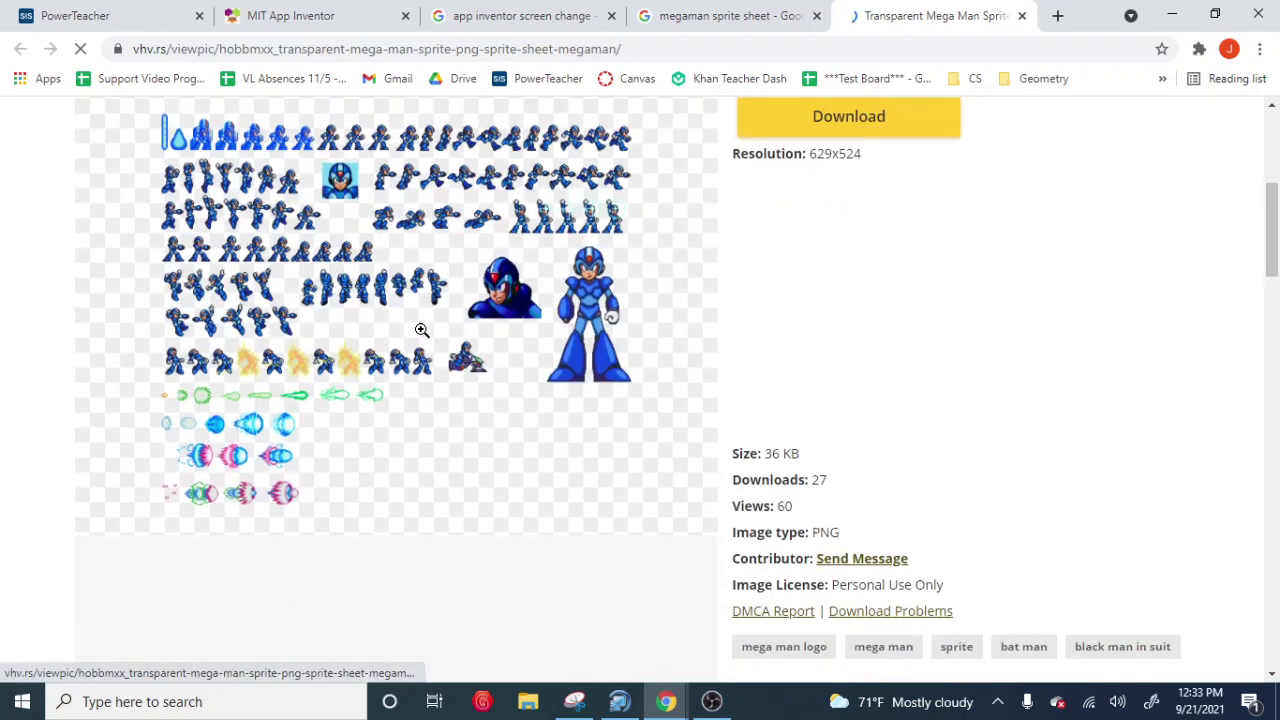
{"action": "scroll", "coordinate": [421, 330], "scroll_direction": "up", "scroll_amount": 1}
{"action": "right_click", "coordinate": [350, 290]}
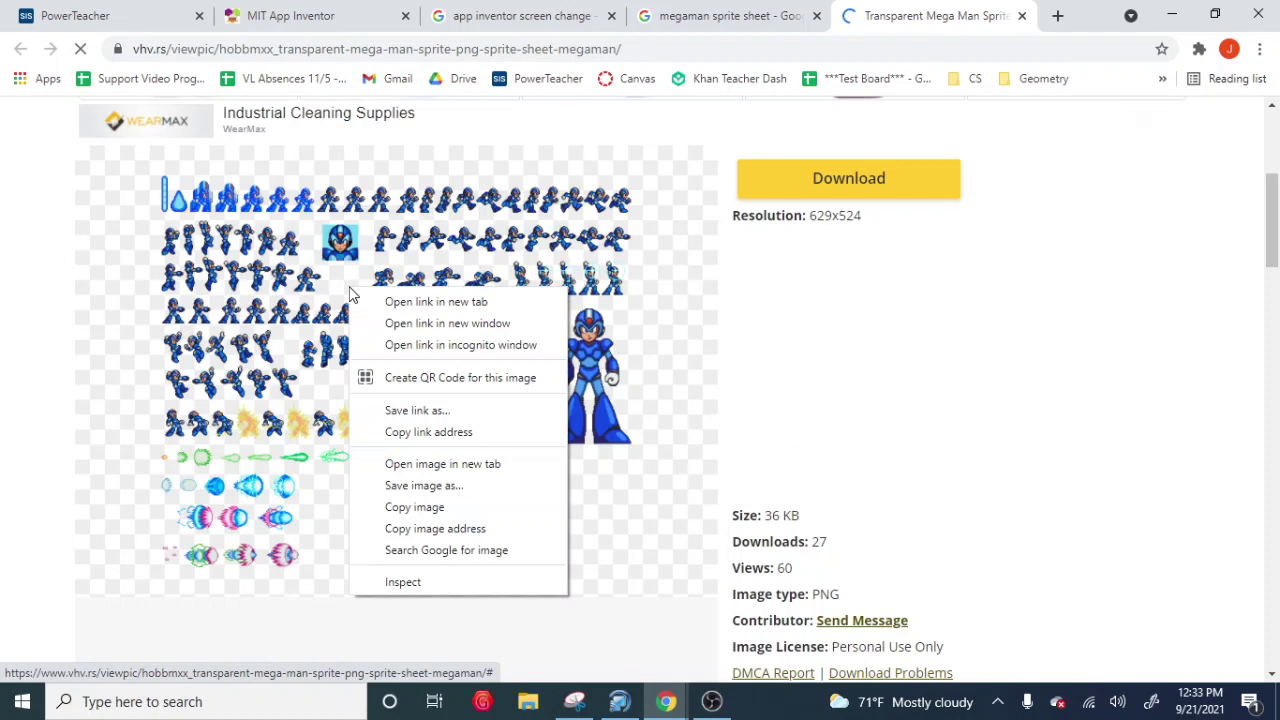
{"action": "left_click", "coordinate": [413, 485]}
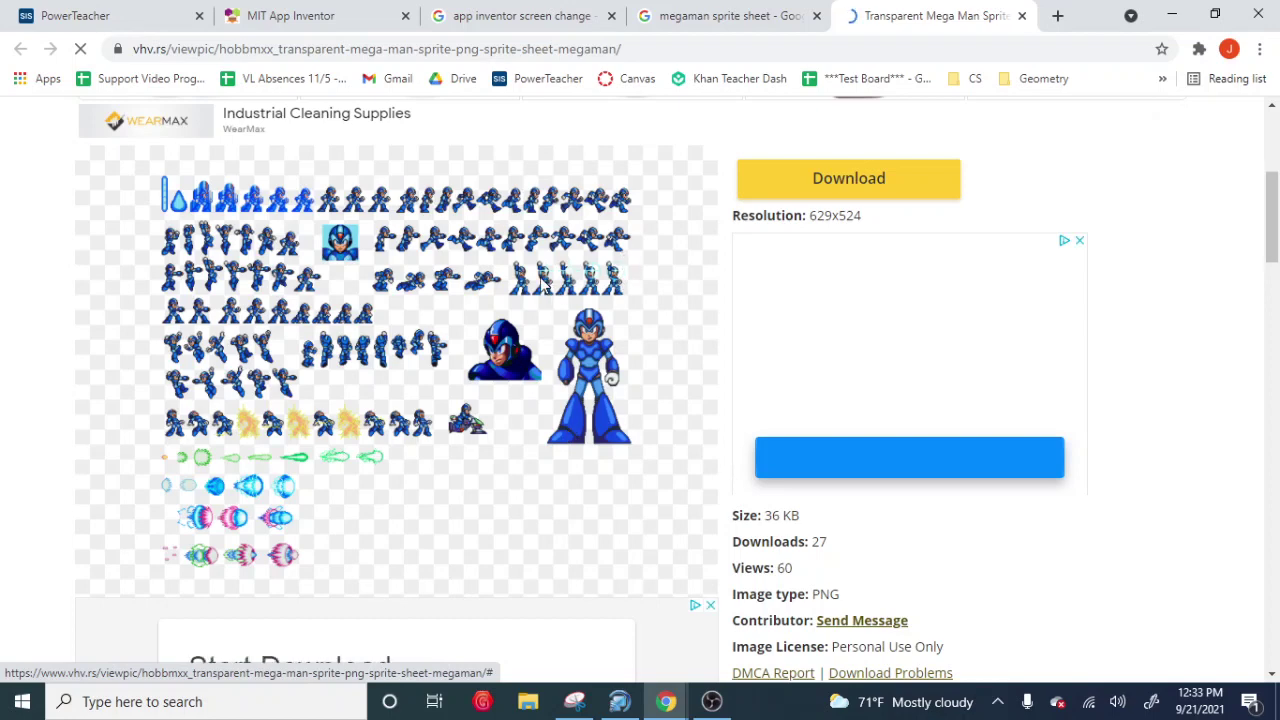
{"action": "right_click", "coordinate": [490, 320]}
{"action": "left_click", "coordinate": [545, 362]}
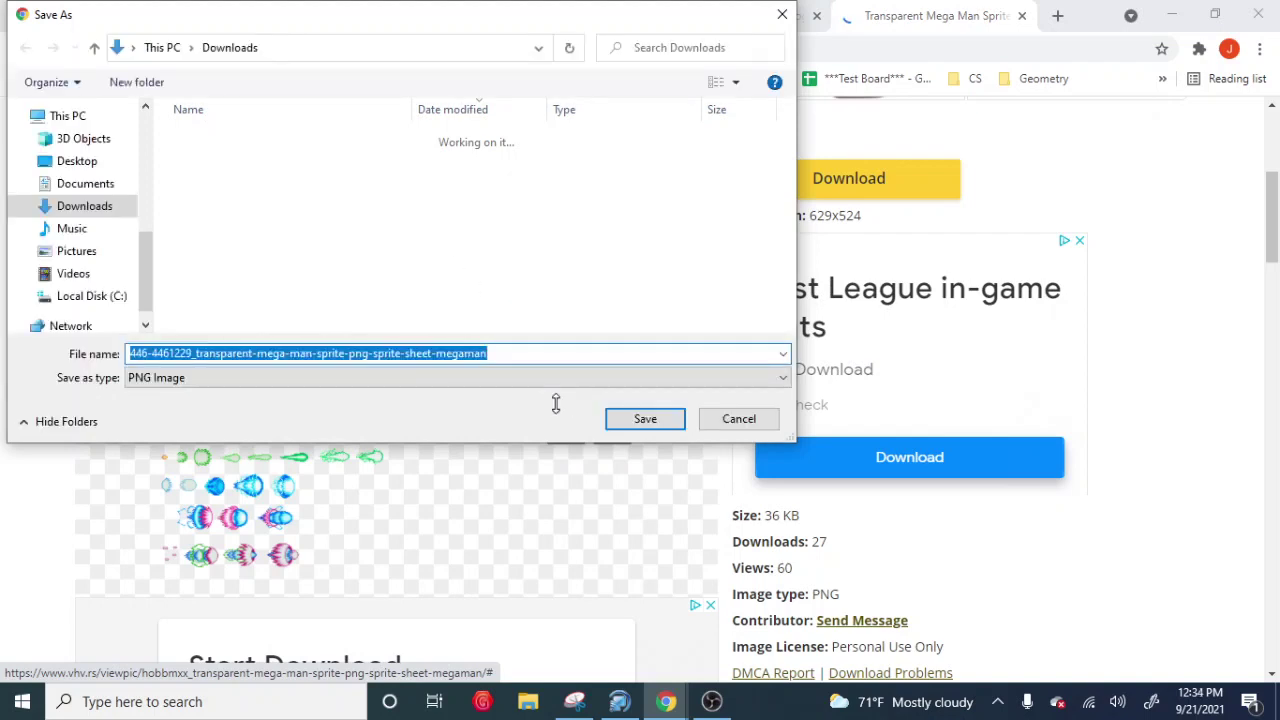
- Save the sprite sheet PNG to Downloads and set the download to open when done
{"action": "left_click", "coordinate": [636, 420]}
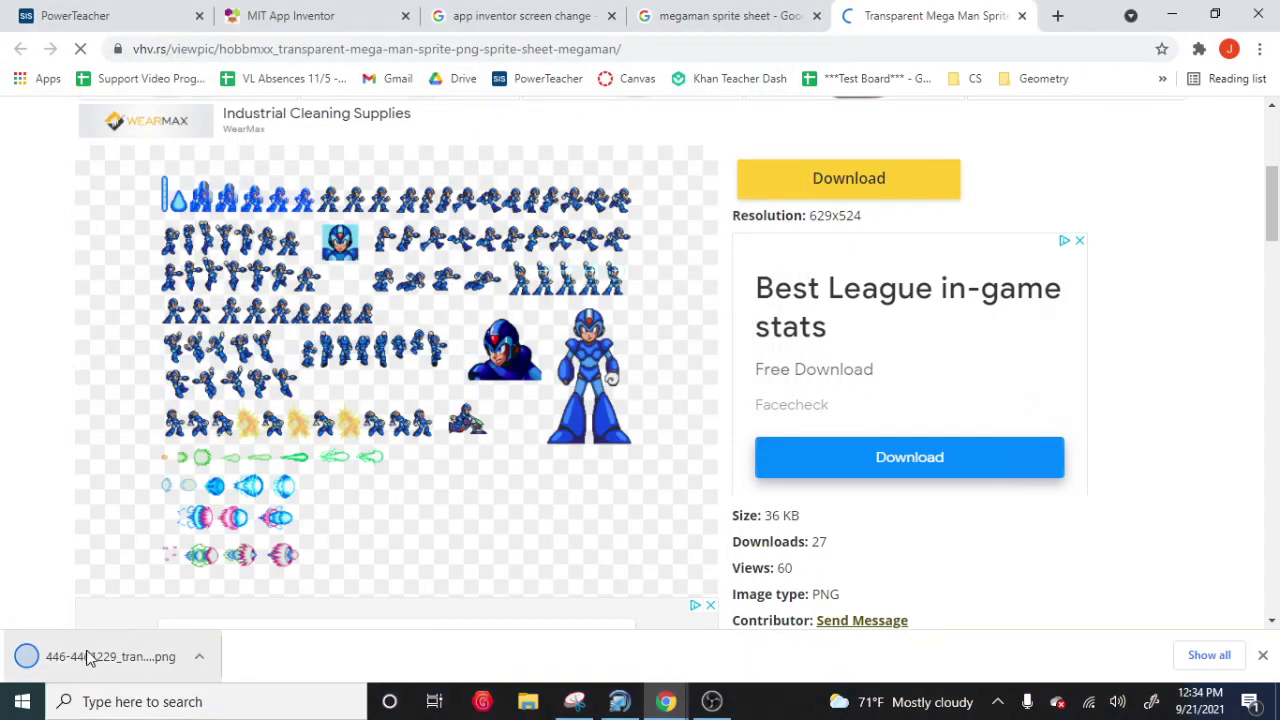
{"action": "left_click", "coordinate": [200, 657]}
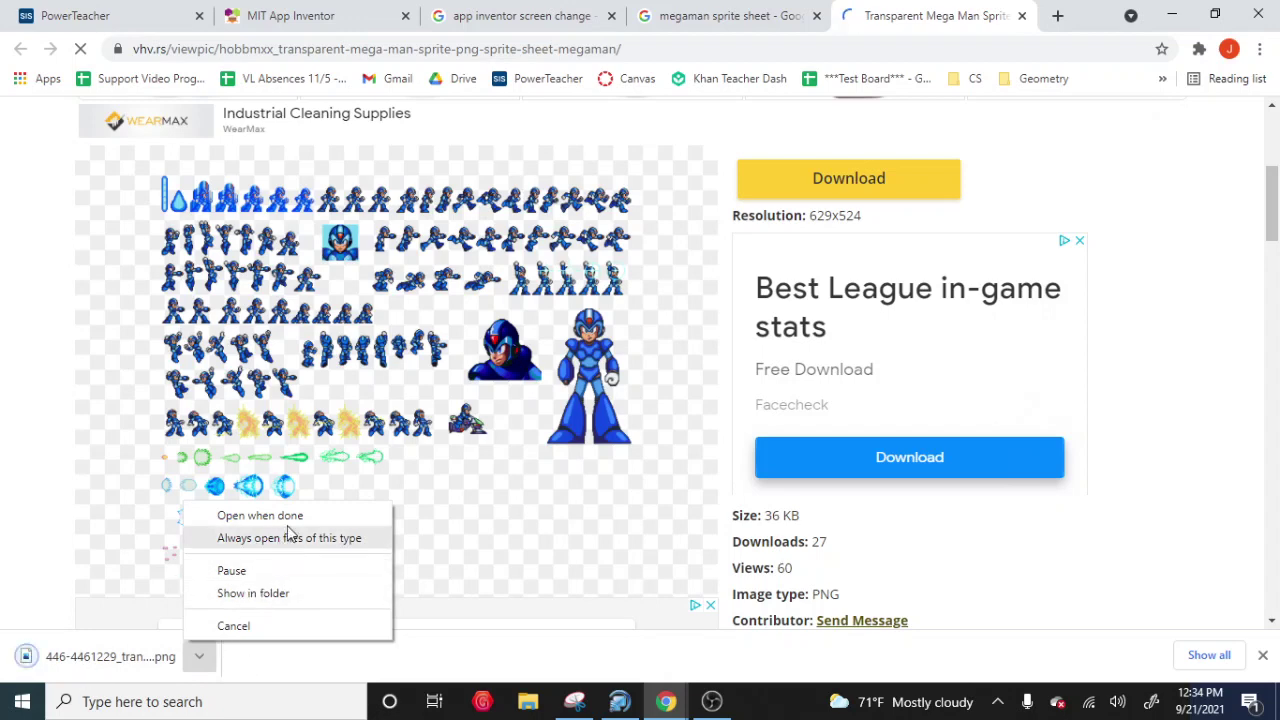
{"action": "left_click", "coordinate": [288, 516]}
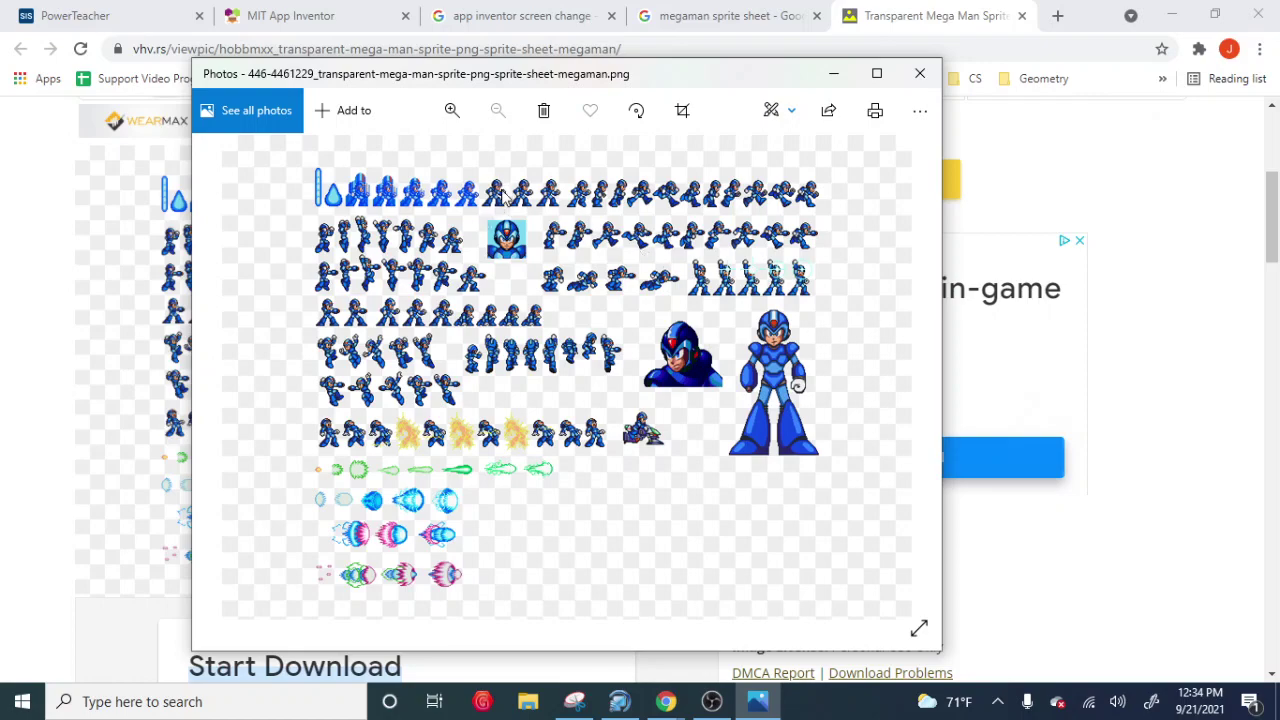
- Zoom in and out on the Mega Man sprite sheet, then enter Photos' crop editor
{"action": "scroll", "coordinate": [503, 197], "scroll_direction": "up", "scroll_amount": 4}
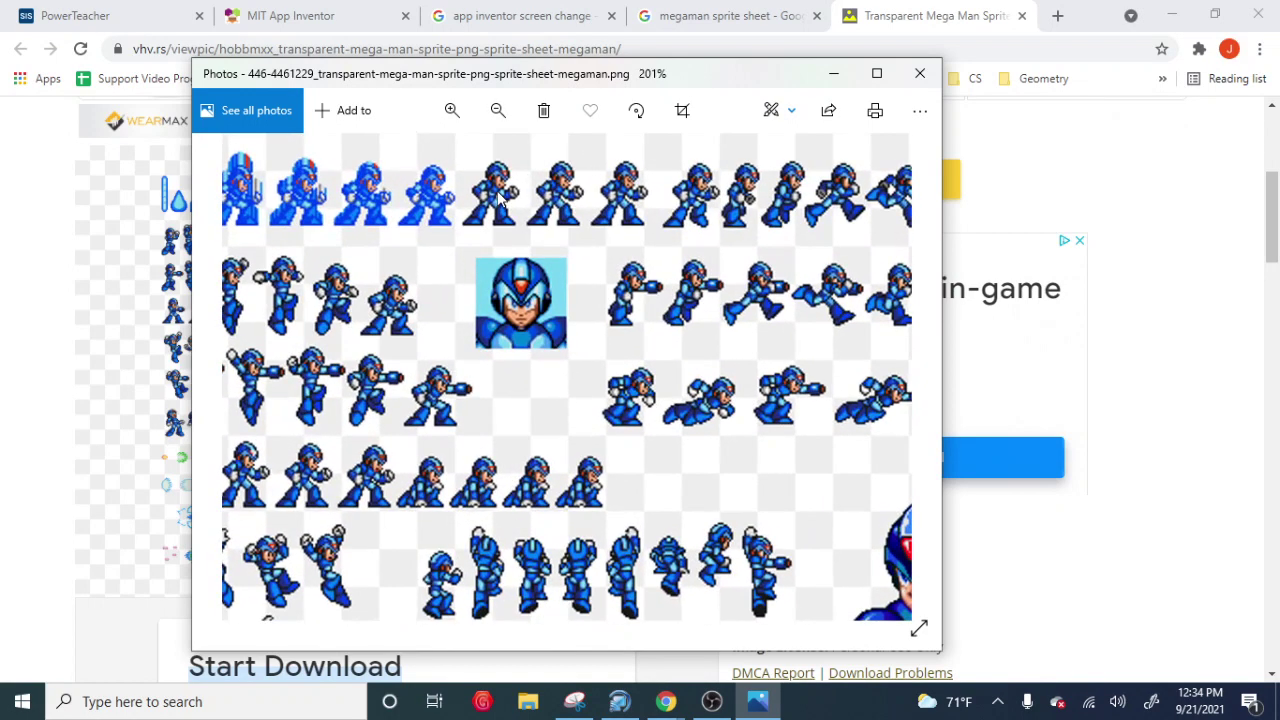
{"action": "scroll", "coordinate": [500, 197], "scroll_direction": "down", "scroll_amount": 1}
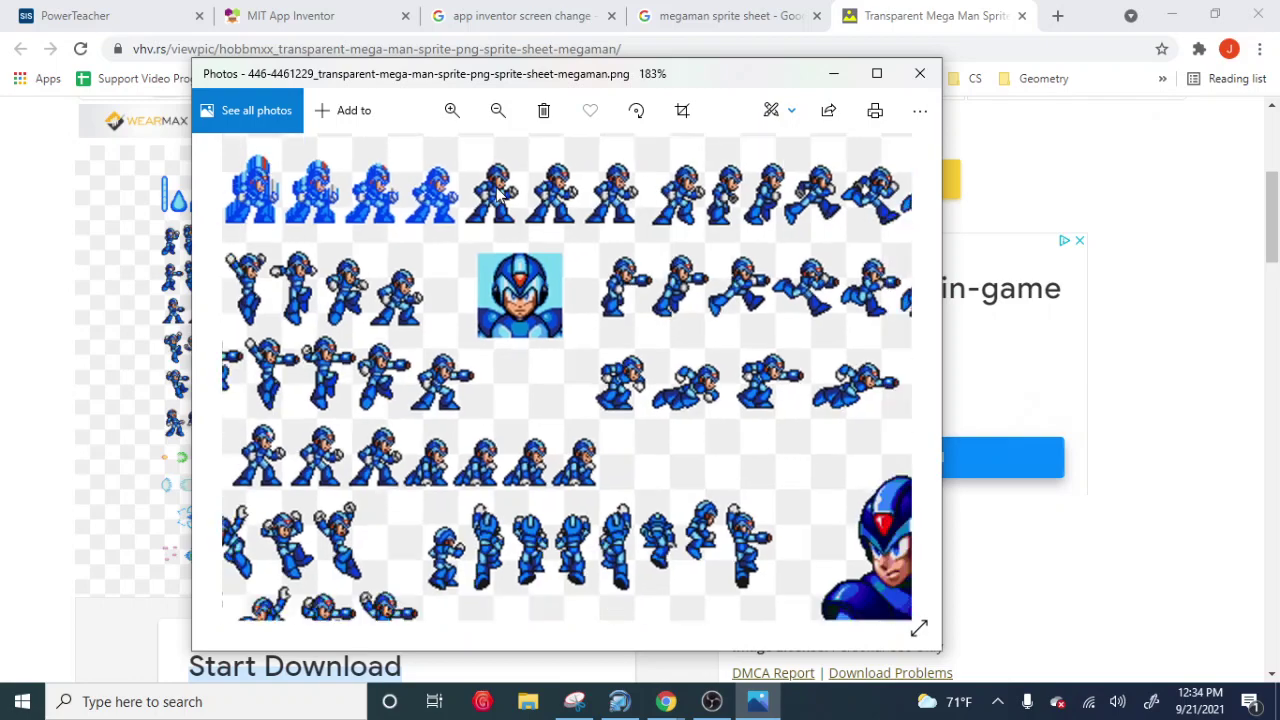
{"action": "scroll", "coordinate": [498, 196], "scroll_direction": "down", "scroll_amount": 5}
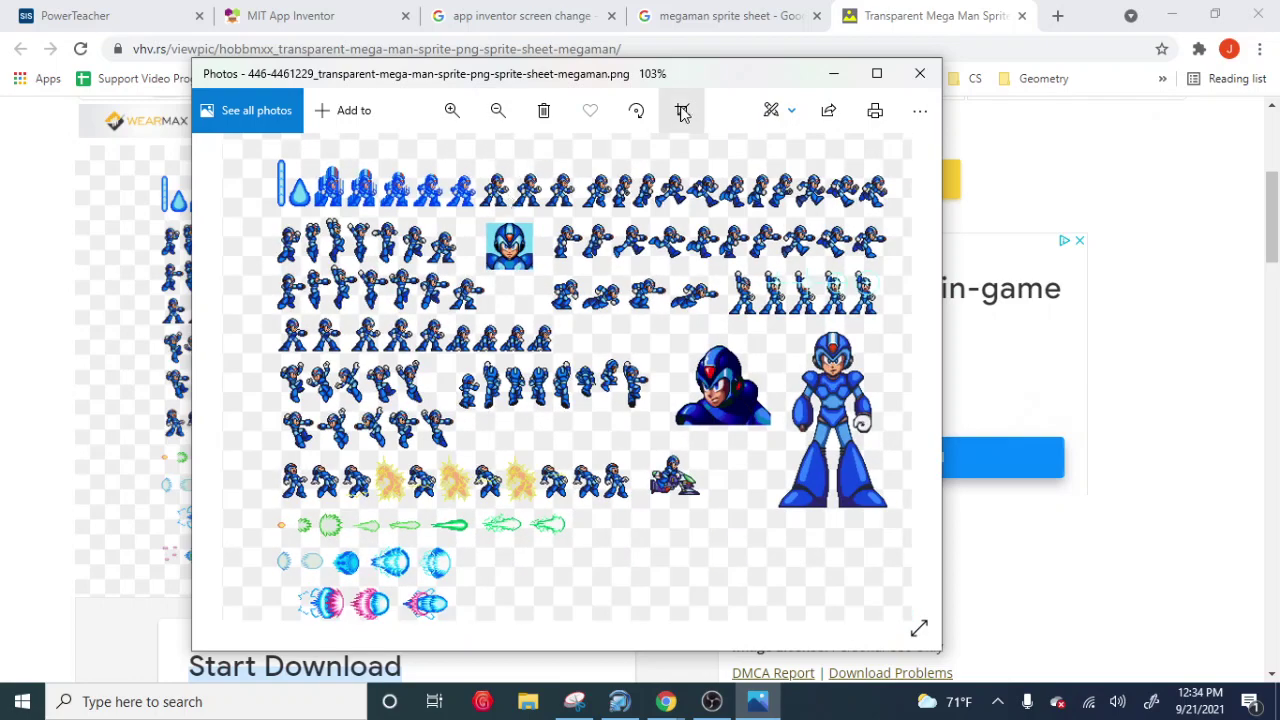
{"action": "left_click", "coordinate": [683, 113]}
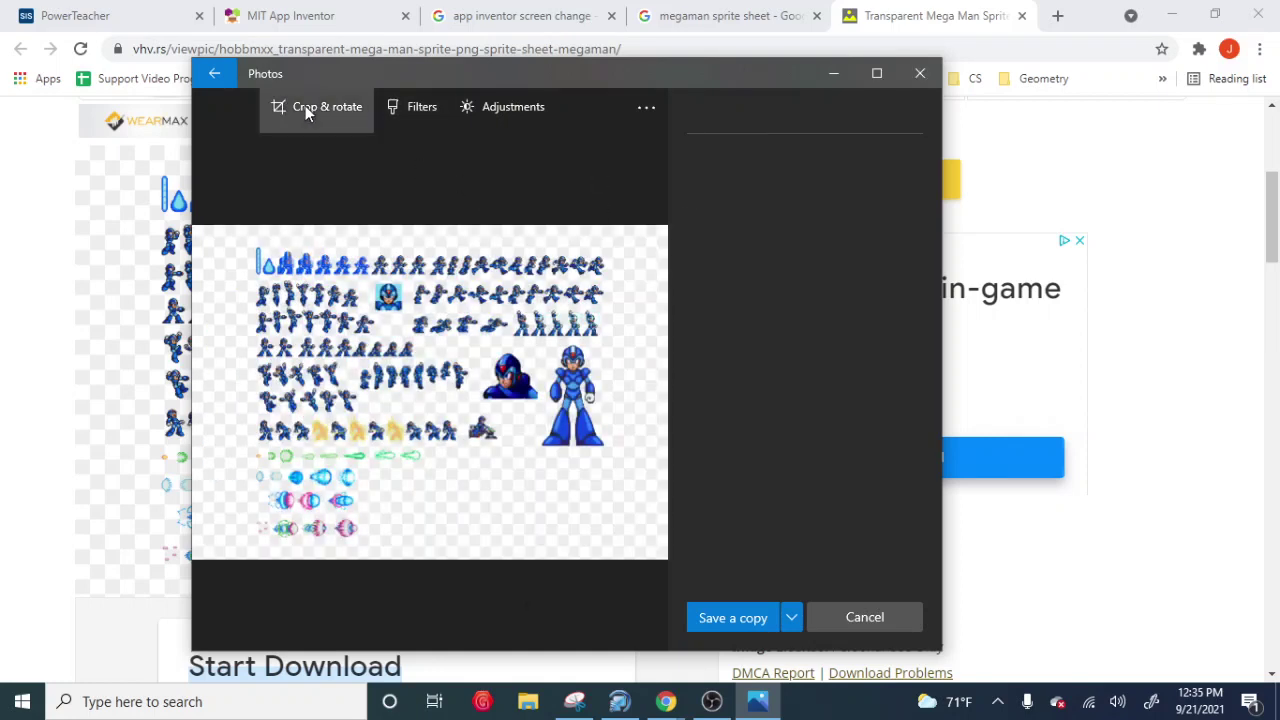
- Drag the crop corners inward until the box encloses only one standing Mega Man sprite
{"action": "left_click", "coordinate": [305, 117]}
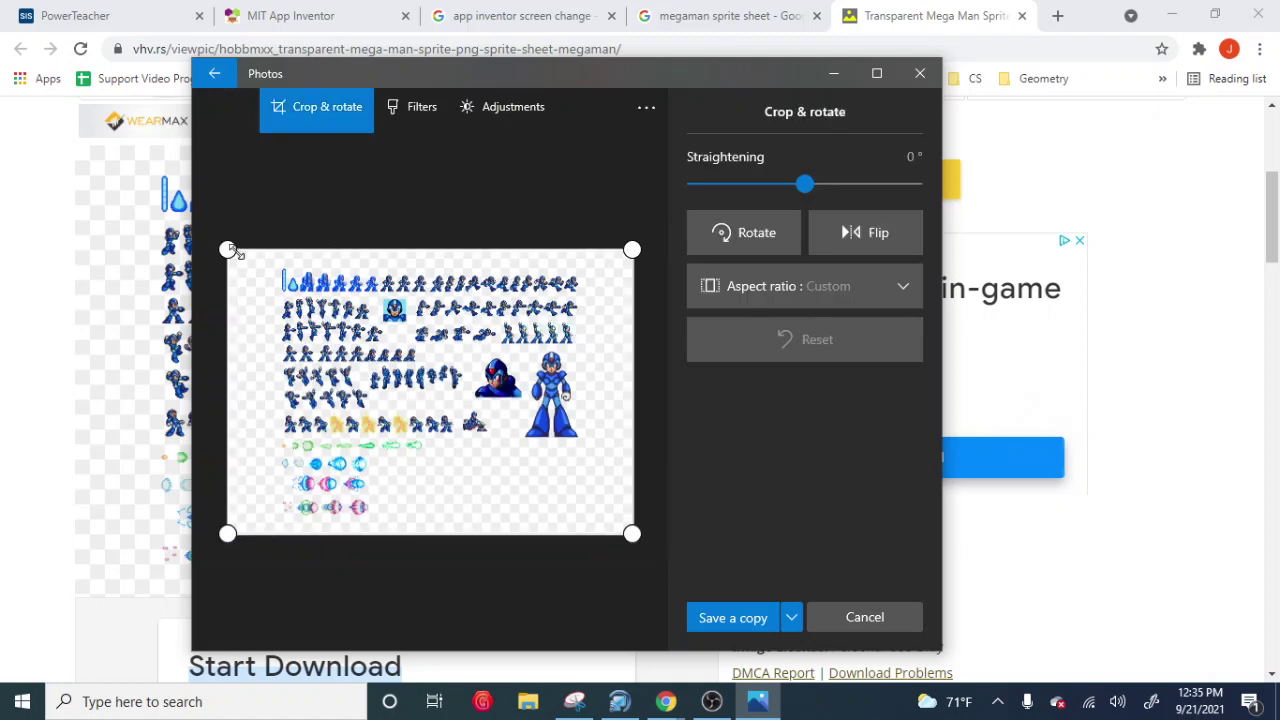
{"action": "left_click_drag", "start_coordinate": [229, 250], "coordinate": [381, 271]}
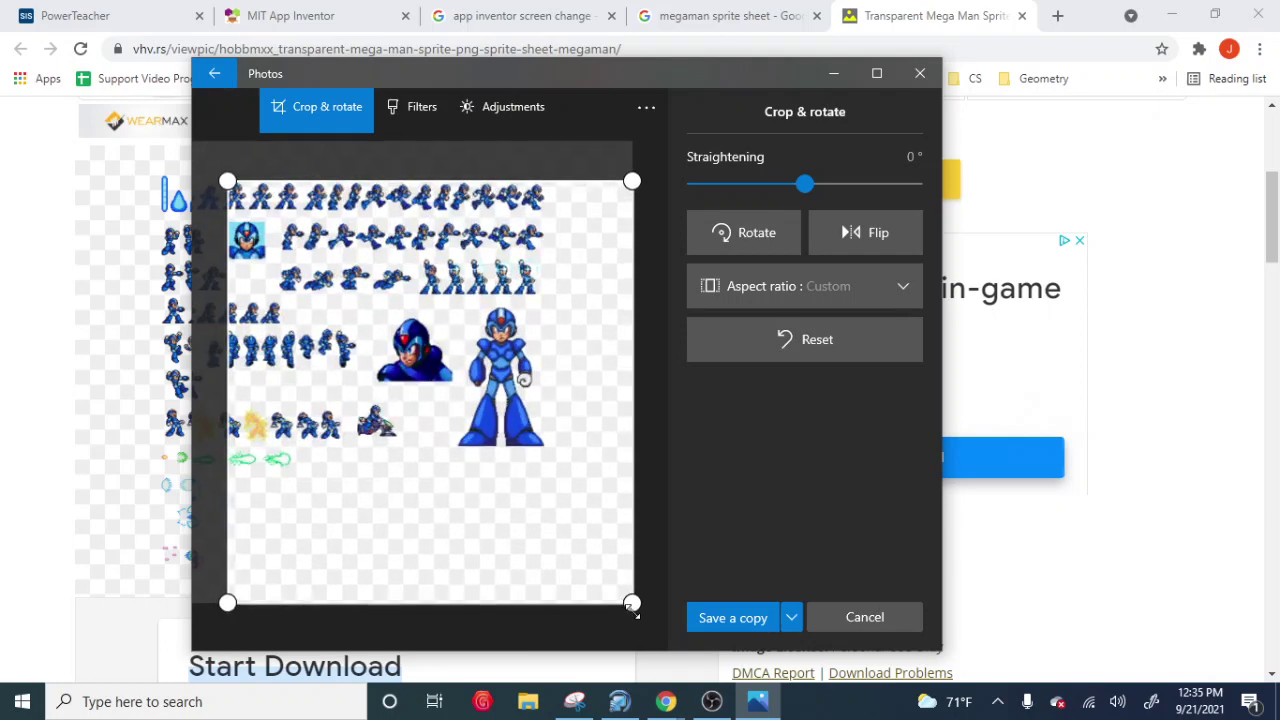
{"action": "left_click_drag", "start_coordinate": [553, 540], "coordinate": [327, 330]}
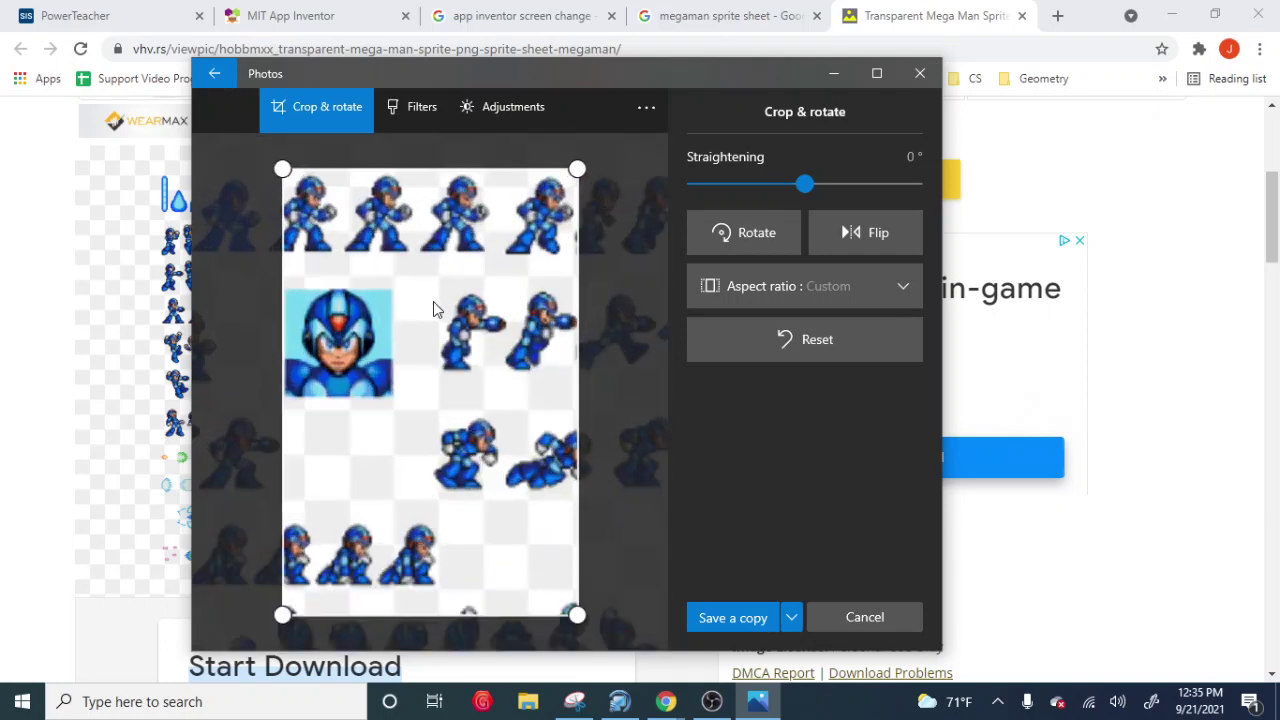
{"action": "left_click_drag", "start_coordinate": [281, 170], "coordinate": [309, 222]}
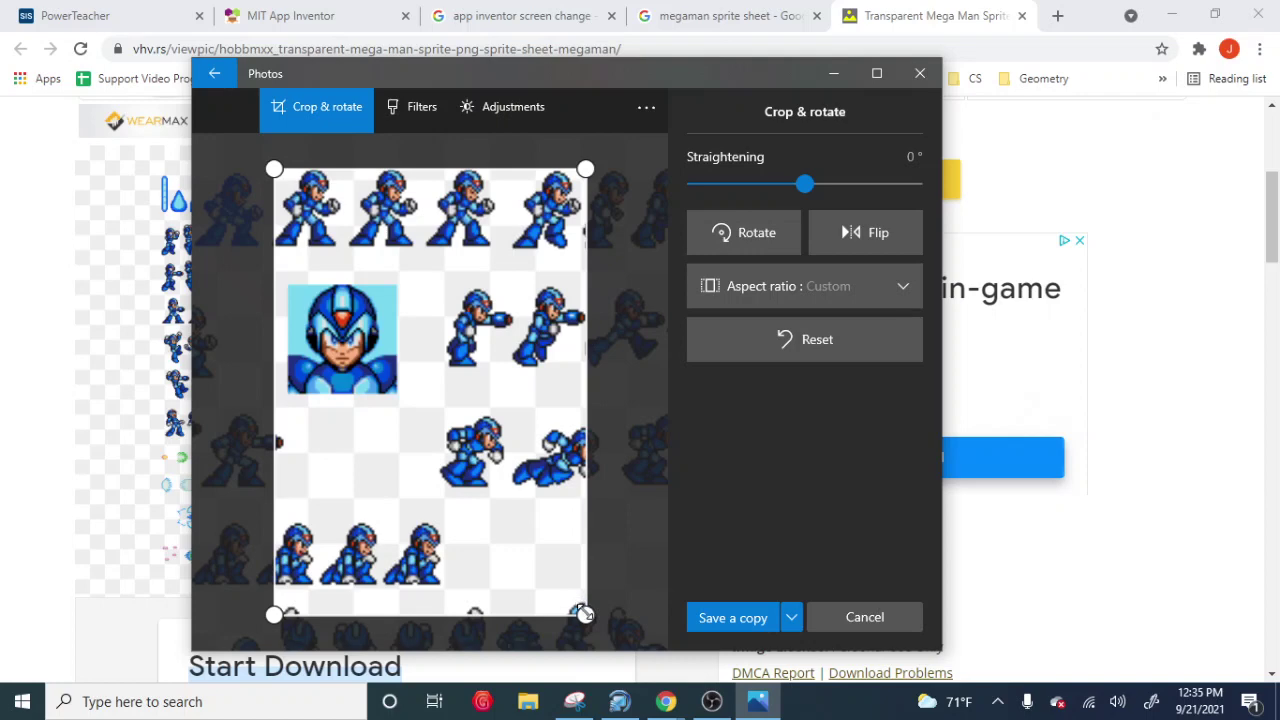
{"action": "left_click_drag", "start_coordinate": [583, 610], "coordinate": [366, 272]}
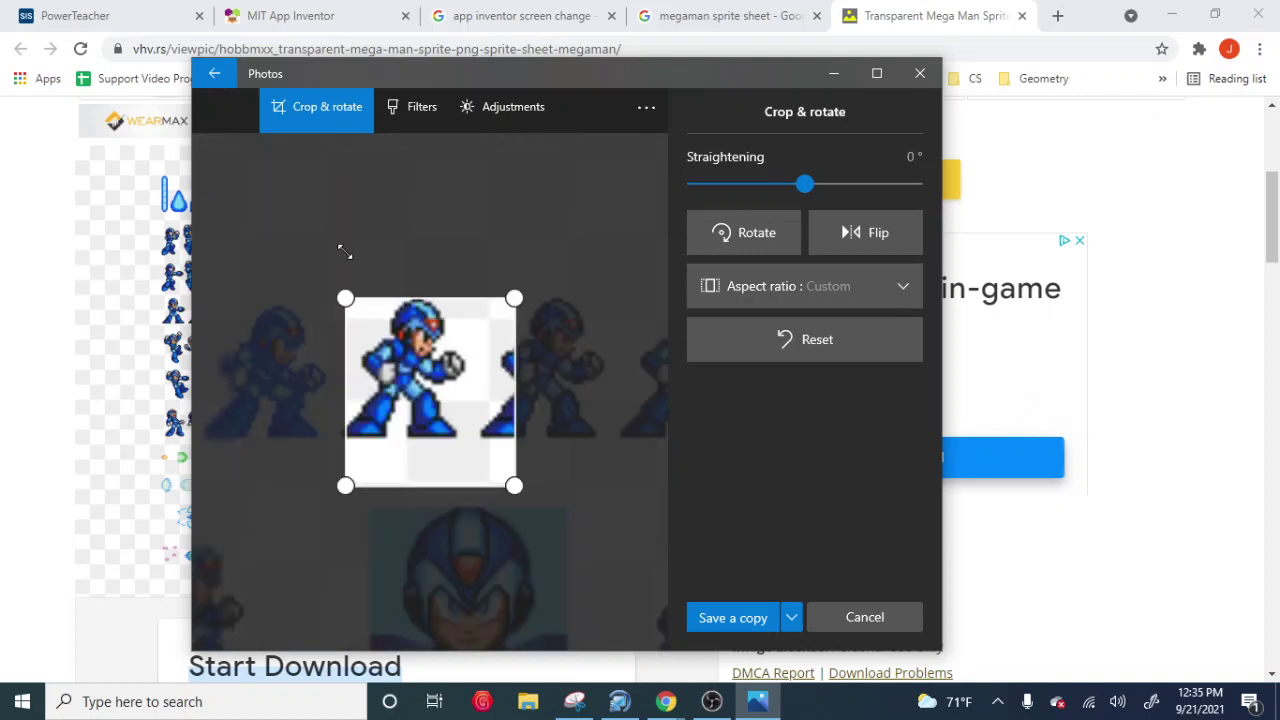
{"action": "left_click_drag", "start_coordinate": [514, 486], "coordinate": [477, 453]}
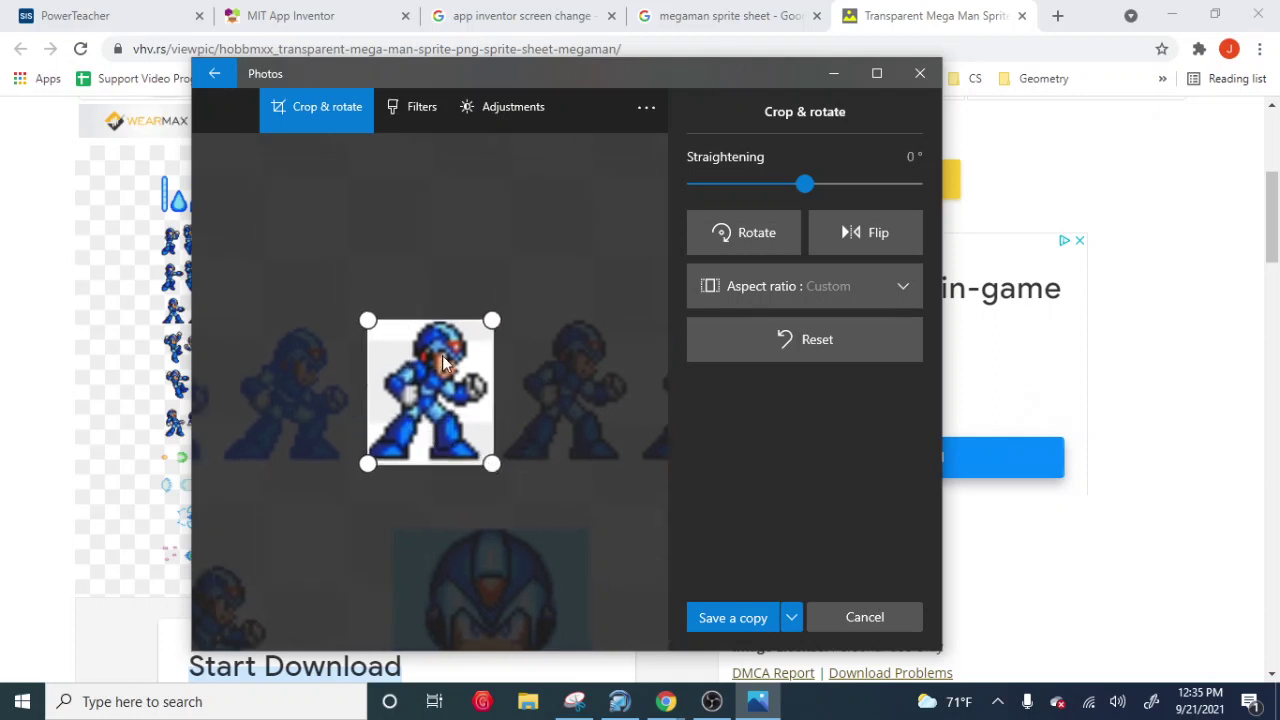
{"action": "left_click_drag", "start_coordinate": [491, 319], "coordinate": [493, 318]}
{"action": "left_click_drag", "start_coordinate": [490, 463], "coordinate": [488, 463]}
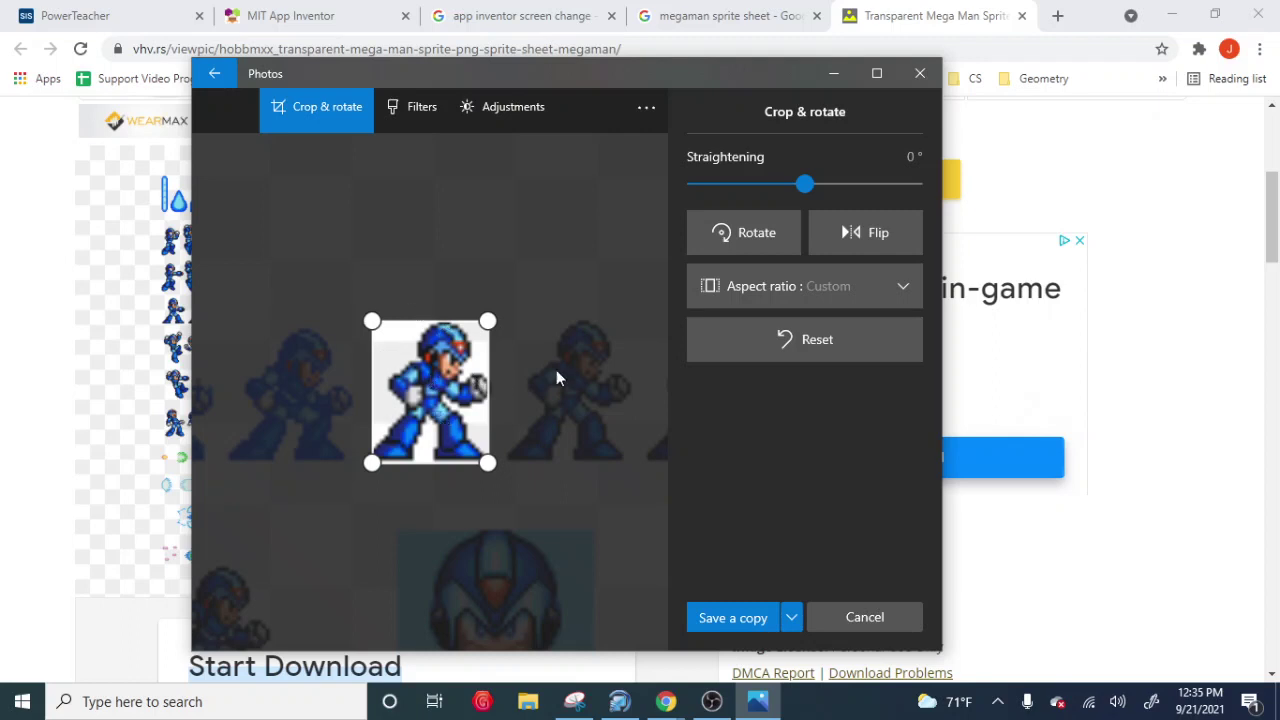
- Save a copy of the crop as 'Megaman 1' and dismiss the couldn't-save error
{"action": "left_click", "coordinate": [740, 615]}
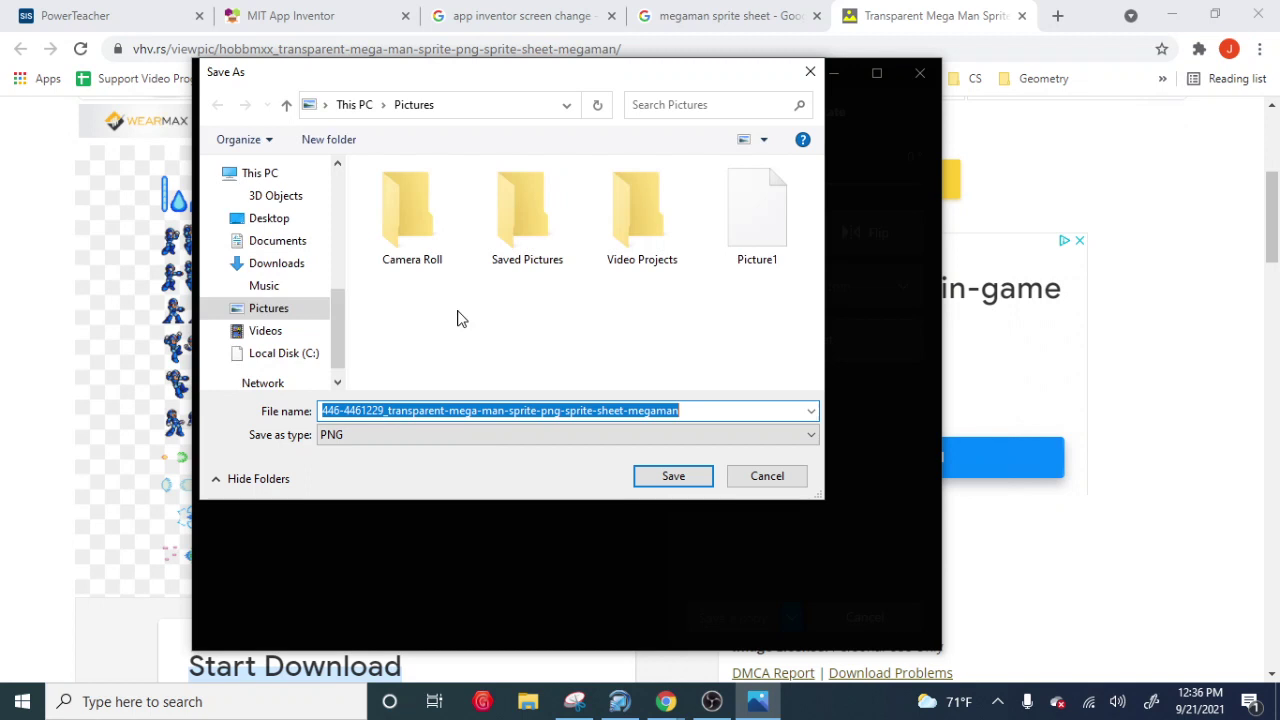
{"action": "type", "text": "Me"}
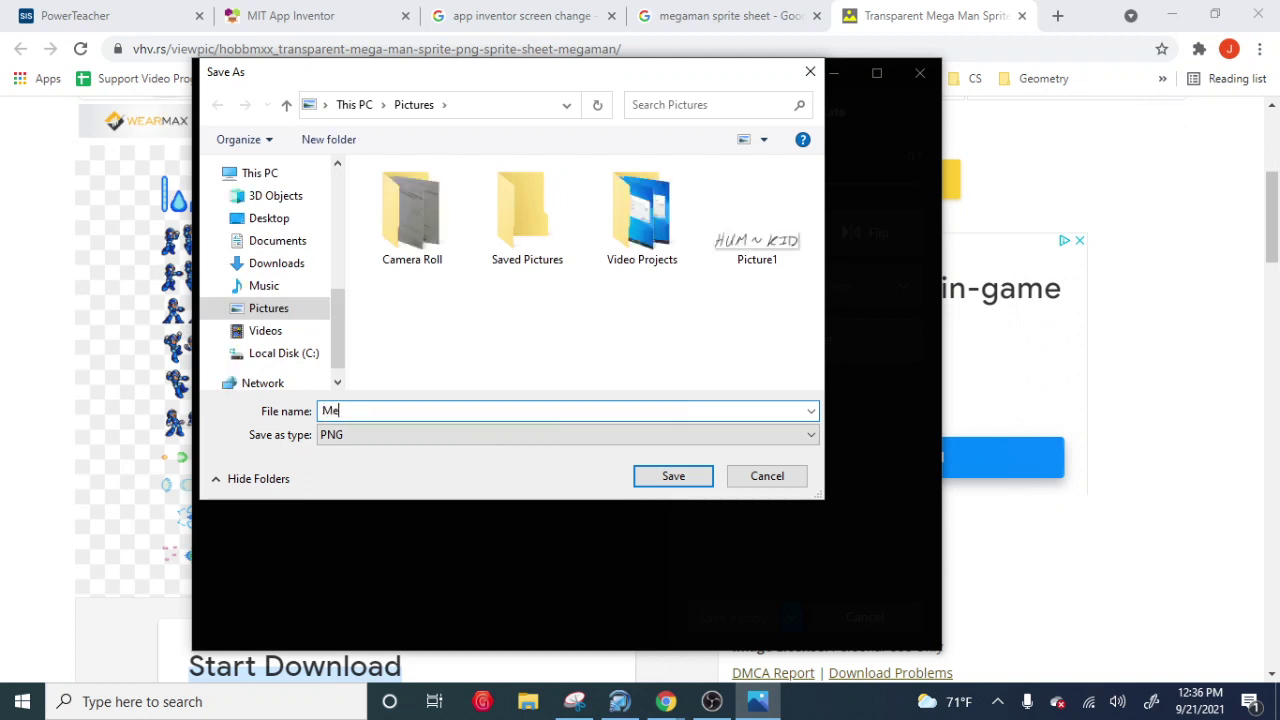
{"action": "type", "text": "gama"}
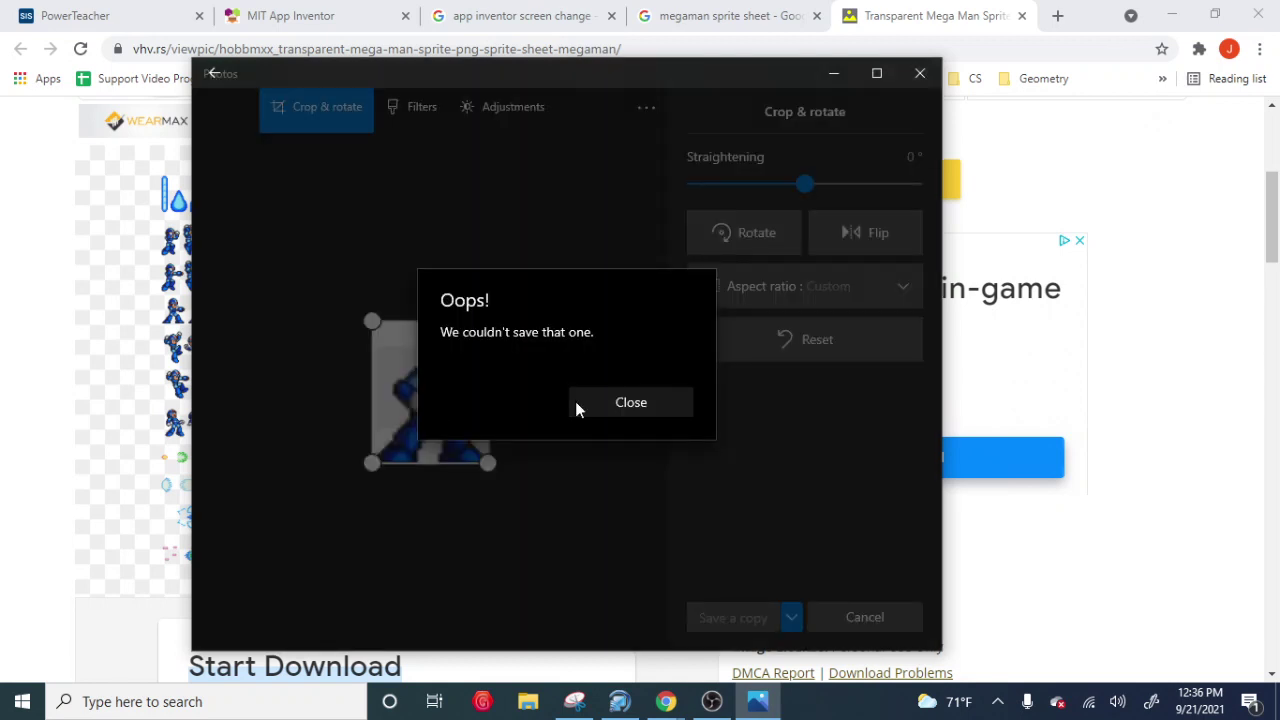
{"action": "left_click", "coordinate": [577, 402]}
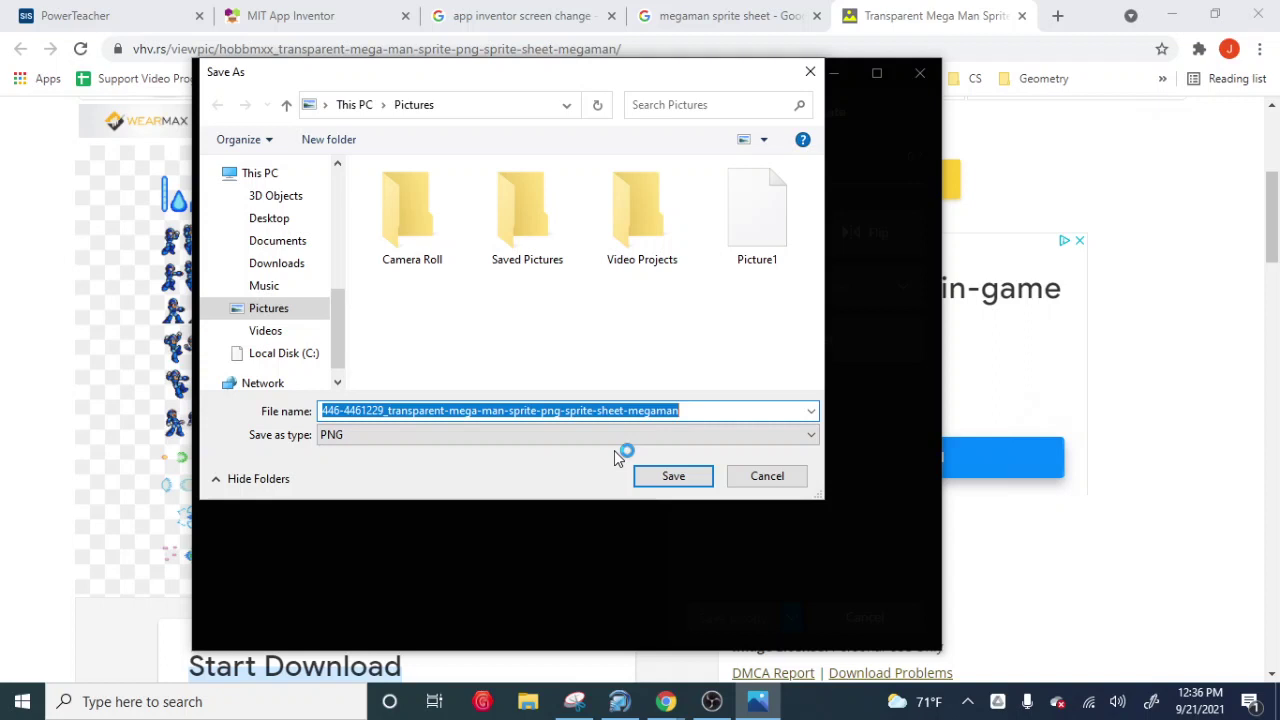
- Select the File name box in the Save As dialog for the cropped copy
{"action": "left_click", "coordinate": [703, 413]}
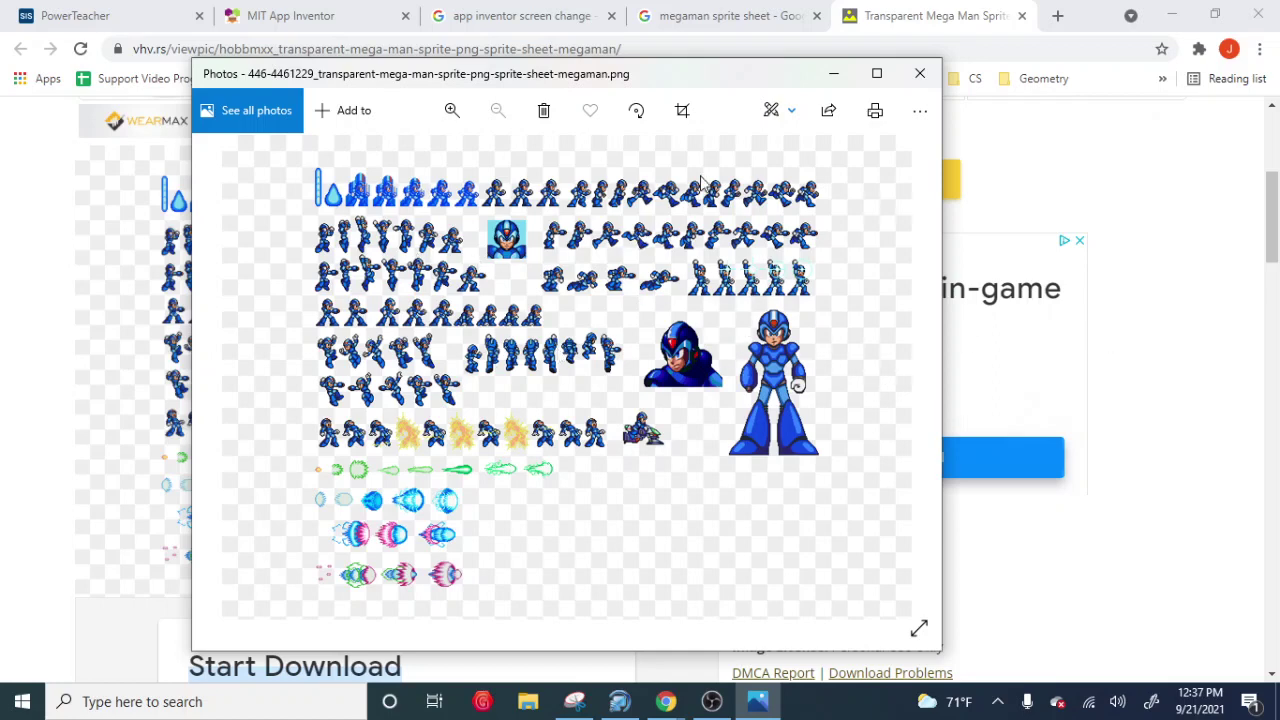
- Bring the Chrome window with the Mega Man sprite sheet page back in front of Photos
{"action": "left_click", "coordinate": [1037, 189]}
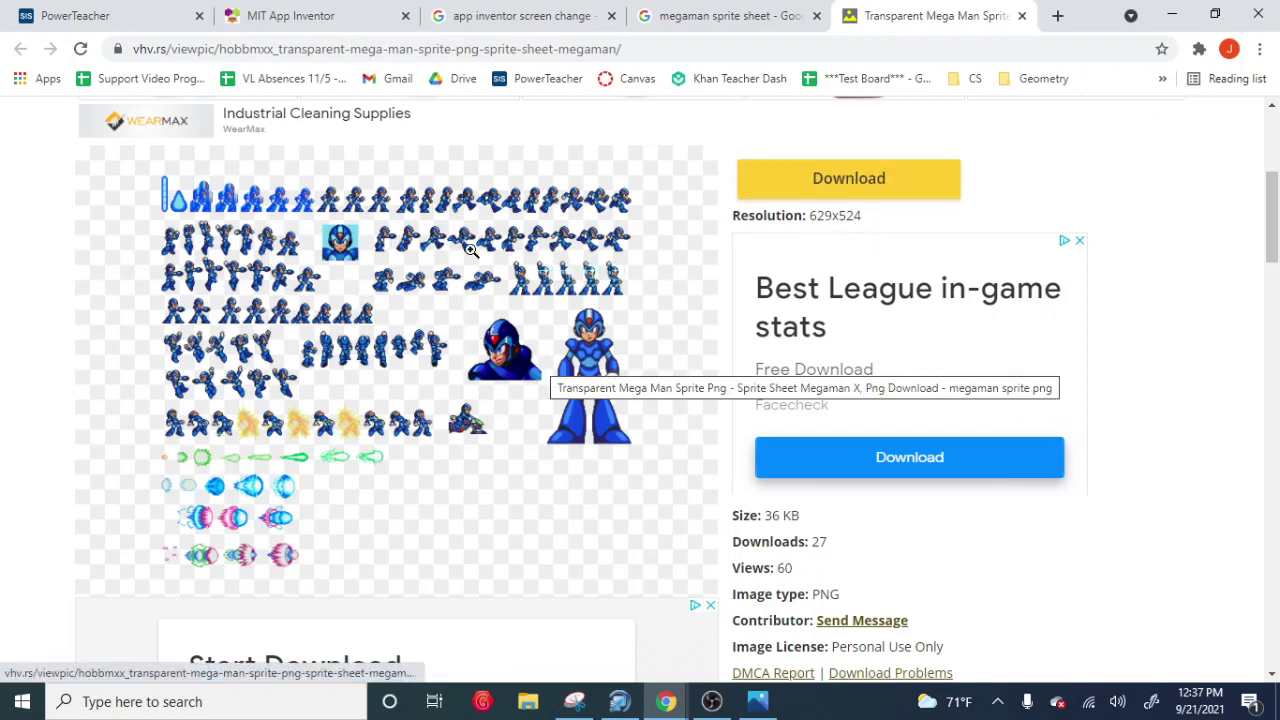
- Search Google for 'wall sprites' from the address bar
{"action": "double_click", "coordinate": [466, 49]}
{"action": "left_click", "coordinate": [466, 49]}
{"action": "triple_click", "coordinate": [466, 49]}
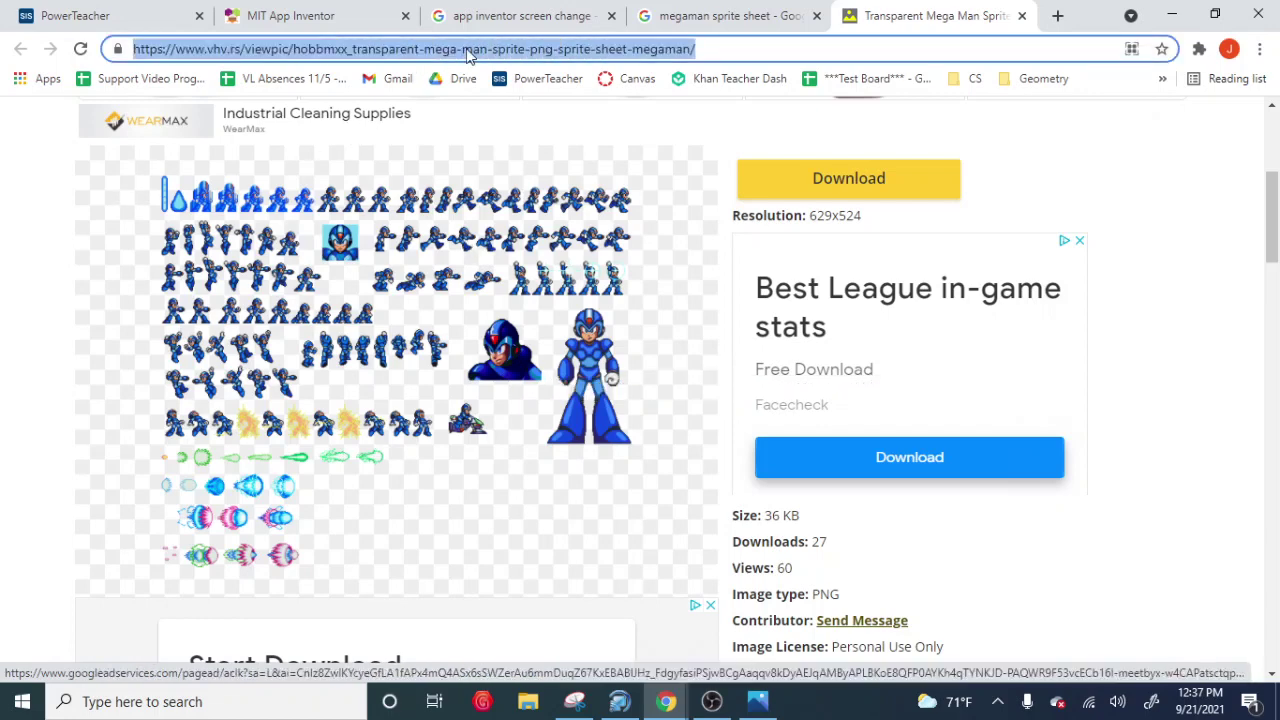
{"action": "type", "text": "wall sprit"}
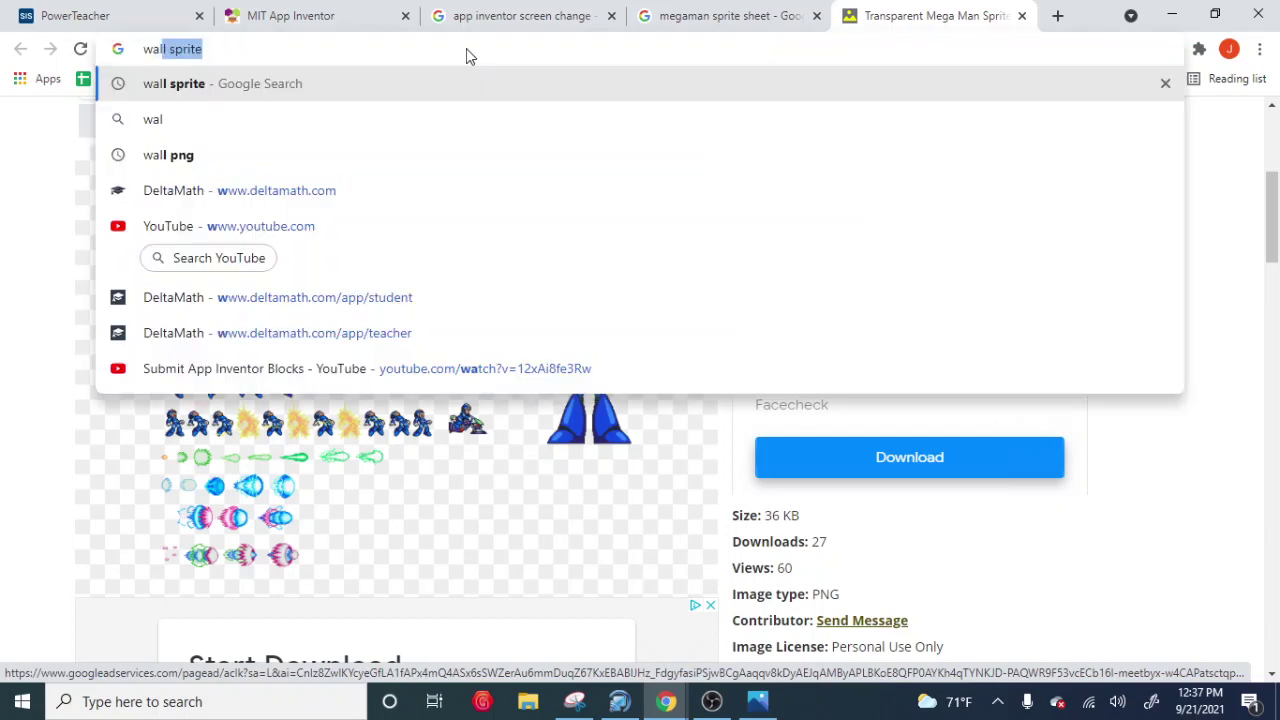
{"action": "type", "text": "es"}
{"action": "key", "text": "Return"}
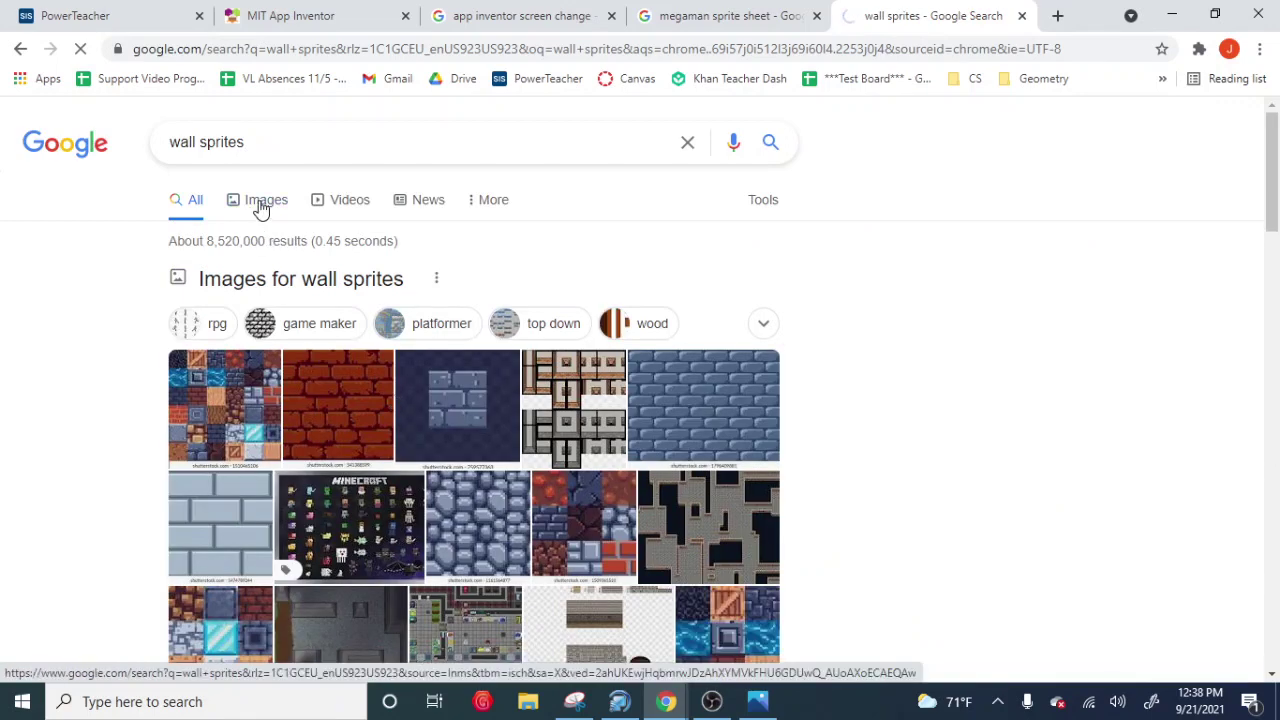
- Switch to image results and browse the wall sprite images
{"action": "left_click", "coordinate": [260, 206]}
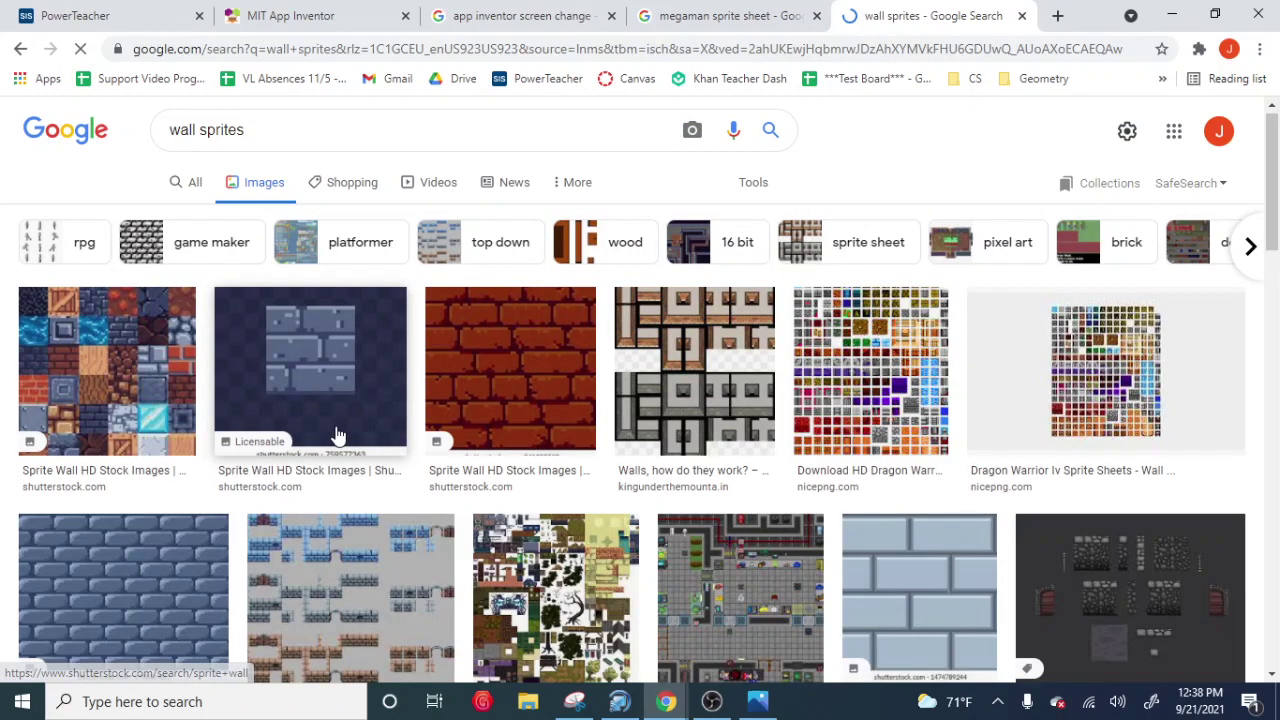
{"action": "scroll", "coordinate": [338, 436], "scroll_direction": "down", "scroll_amount": 1}
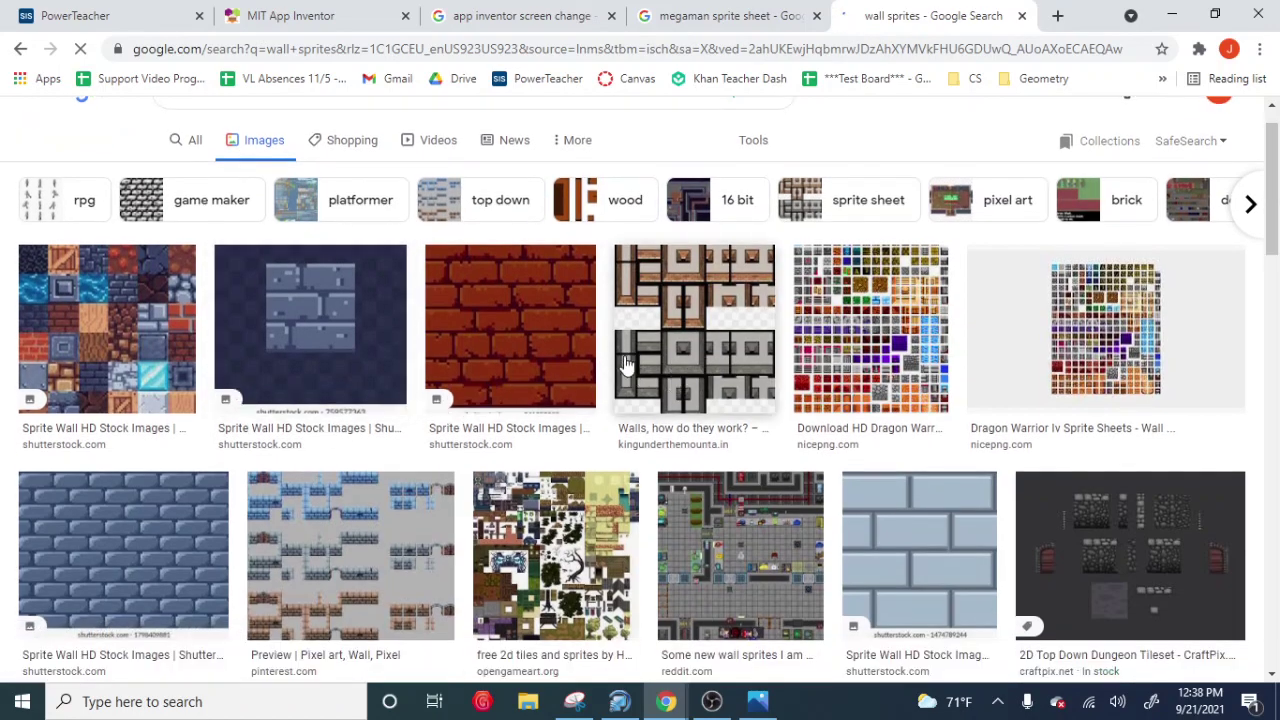
{"action": "scroll", "coordinate": [730, 388], "scroll_direction": "down", "scroll_amount": 1}
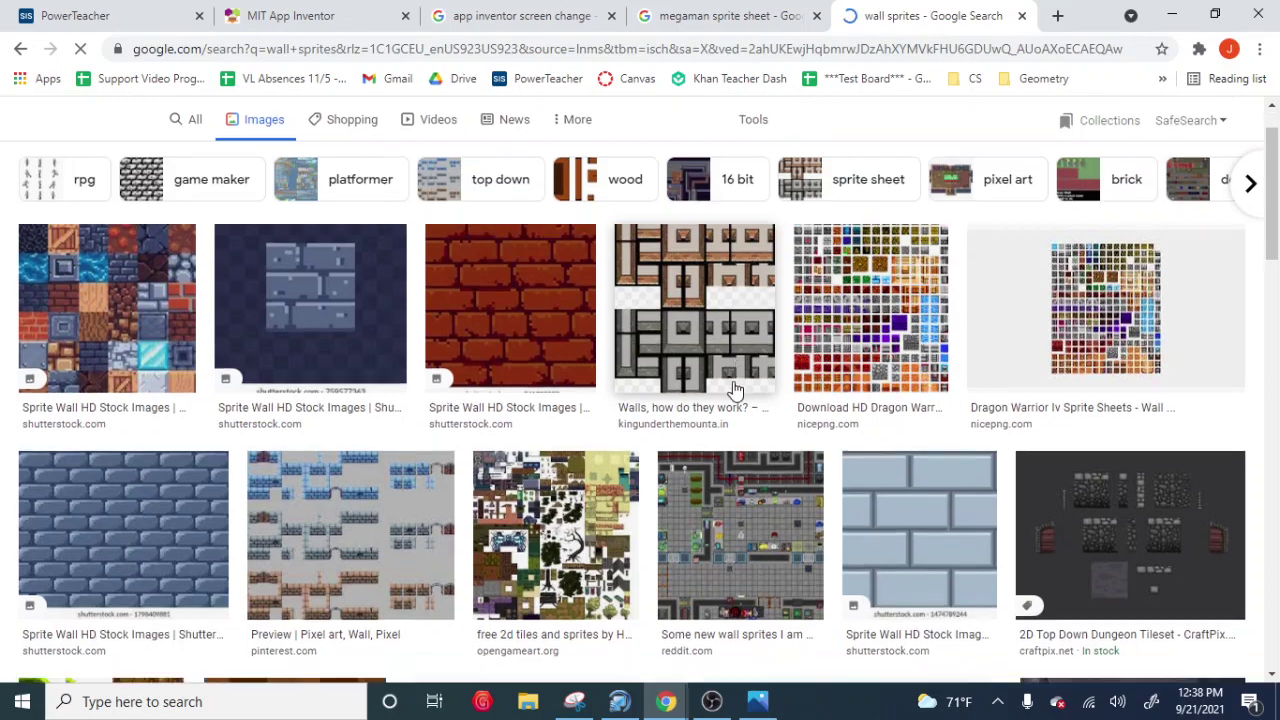
{"action": "scroll", "coordinate": [735, 388], "scroll_direction": "down", "scroll_amount": 2}
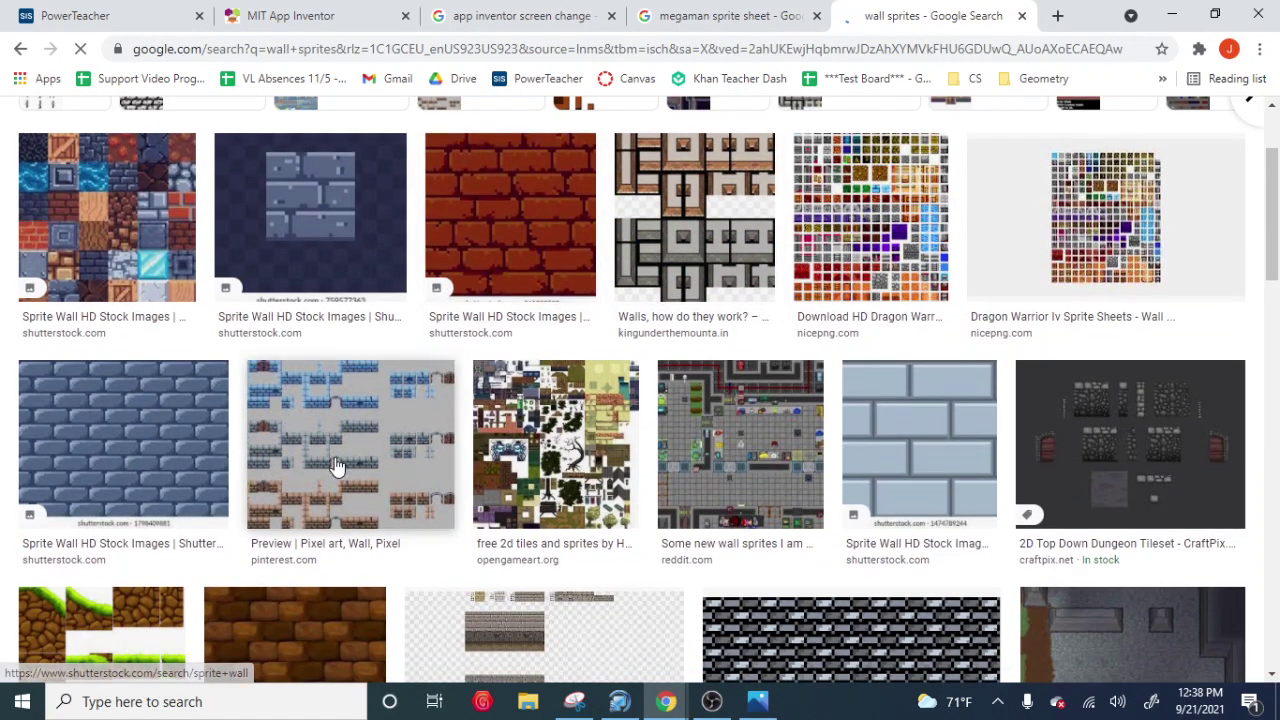
{"action": "scroll", "coordinate": [386, 448], "scroll_direction": "up", "scroll_amount": 1}
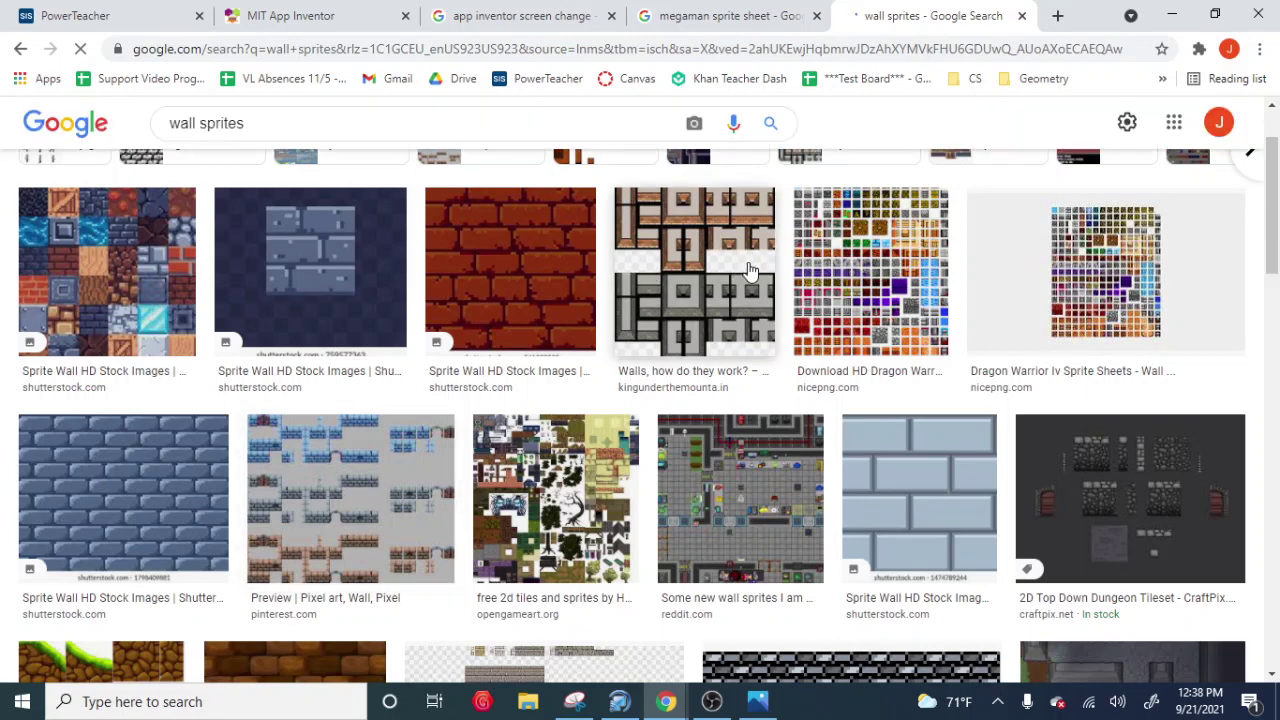
{"action": "scroll", "coordinate": [768, 362], "scroll_direction": "down", "scroll_amount": 2}
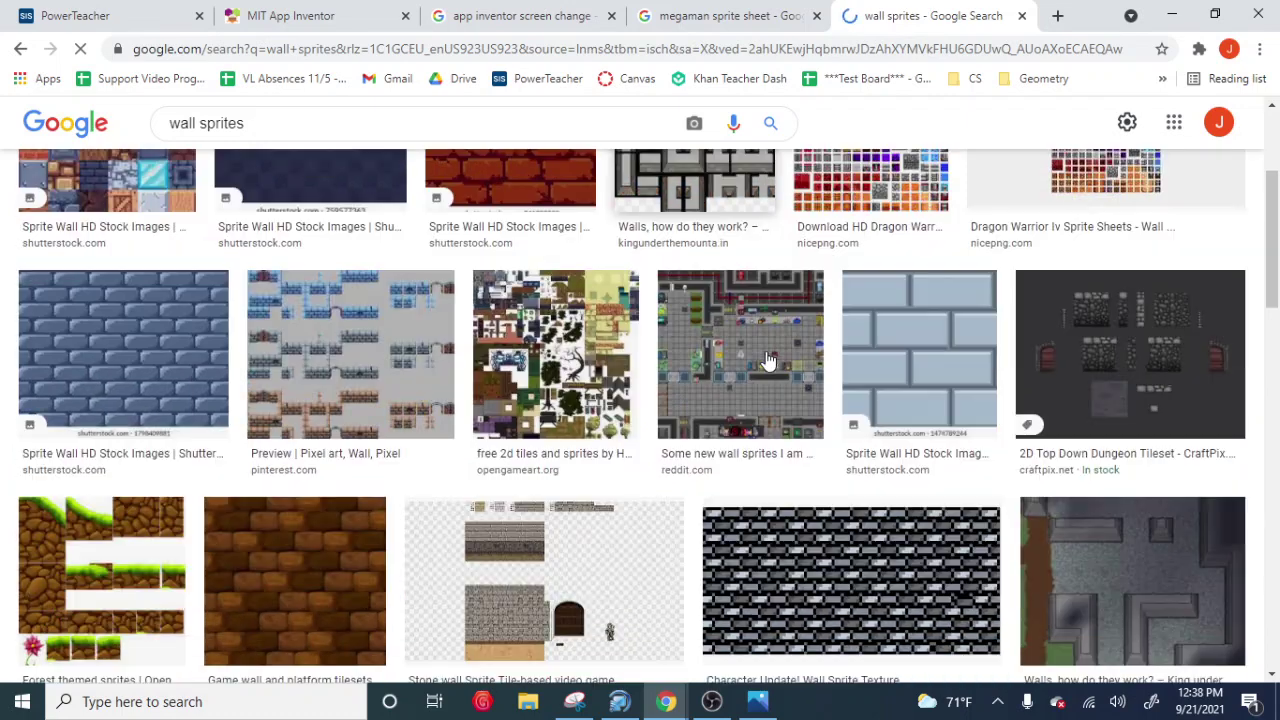
{"action": "scroll", "coordinate": [768, 362], "scroll_direction": "down", "scroll_amount": 2}
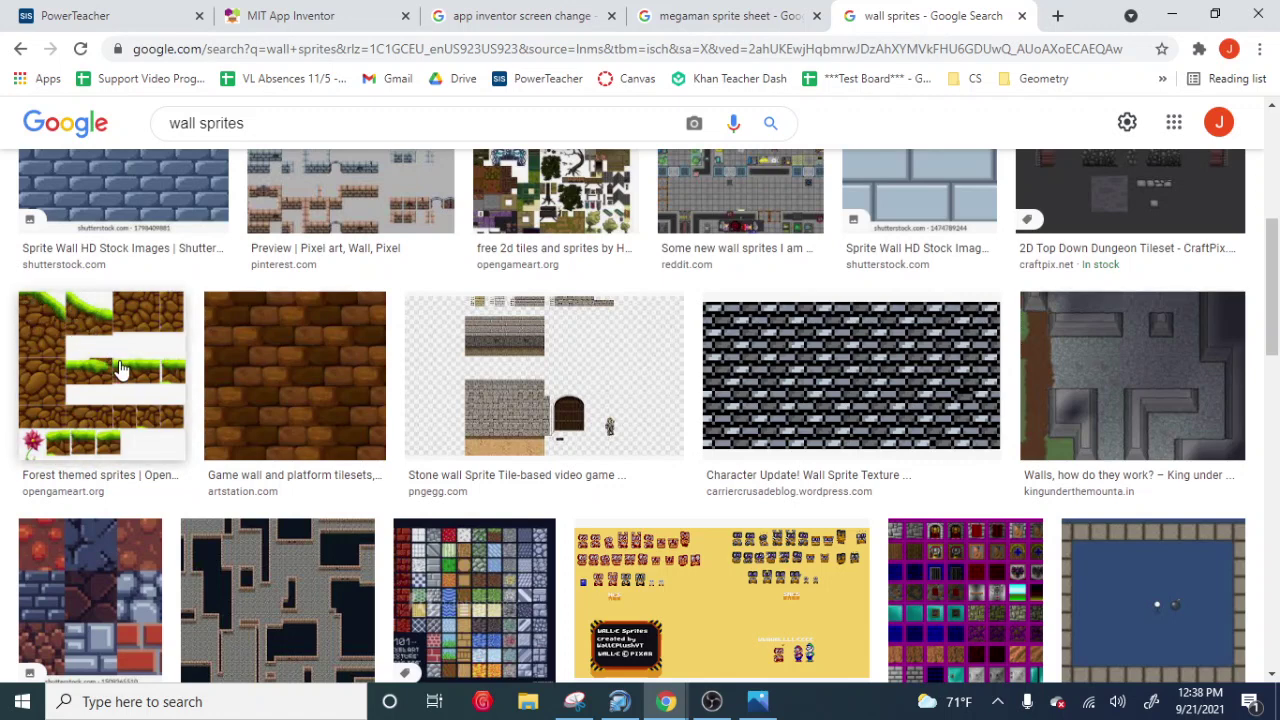
{"action": "scroll", "coordinate": [120, 372], "scroll_direction": "down", "scroll_amount": 1}
{"action": "scroll", "coordinate": [433, 476], "scroll_direction": "down", "scroll_amount": 3}
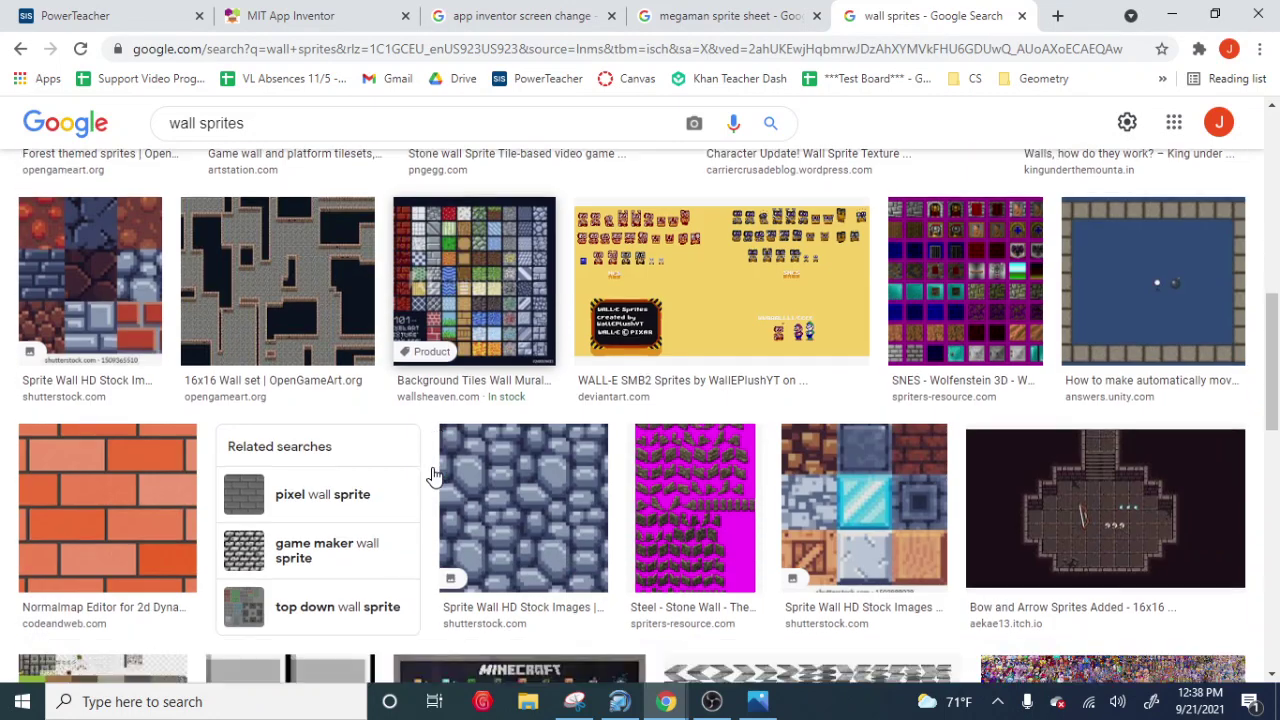
{"action": "scroll", "coordinate": [433, 476], "scroll_direction": "down", "scroll_amount": 1}
{"action": "scroll", "coordinate": [636, 472], "scroll_direction": "down", "scroll_amount": 2}
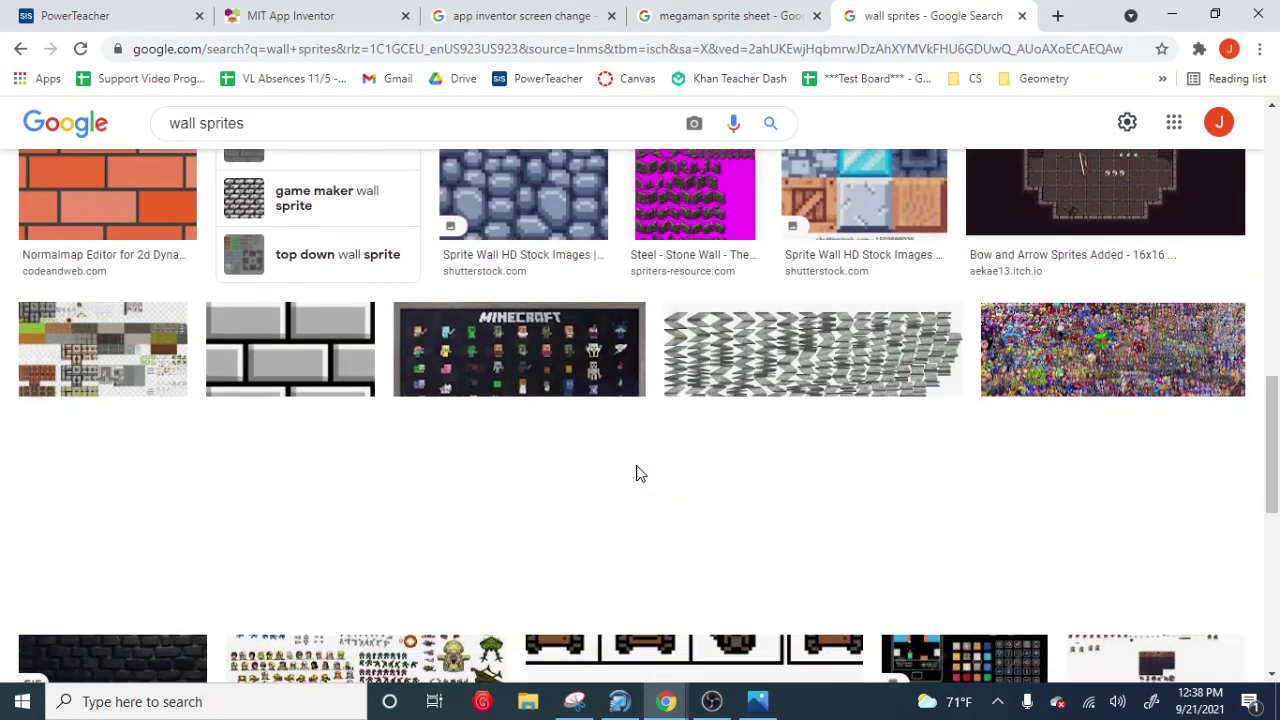
{"action": "scroll", "coordinate": [640, 473], "scroll_direction": "down", "scroll_amount": 3}
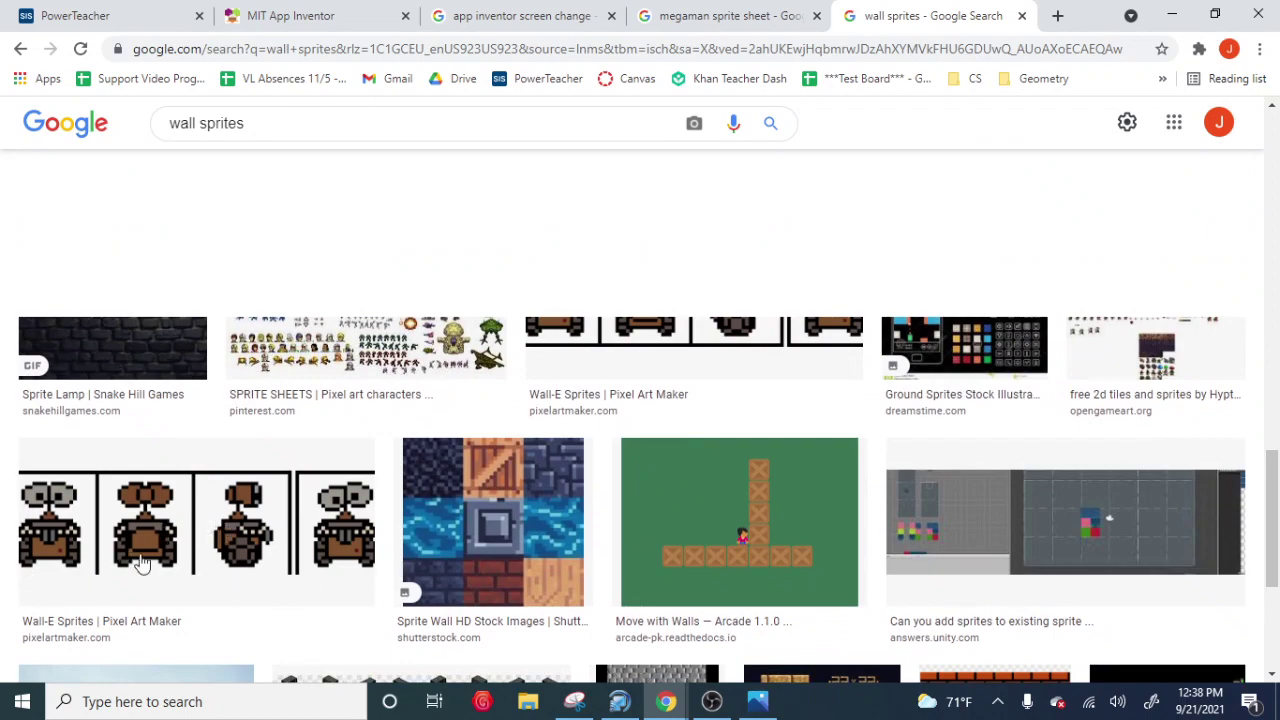
{"action": "scroll", "coordinate": [314, 465], "scroll_direction": "down", "scroll_amount": 4}
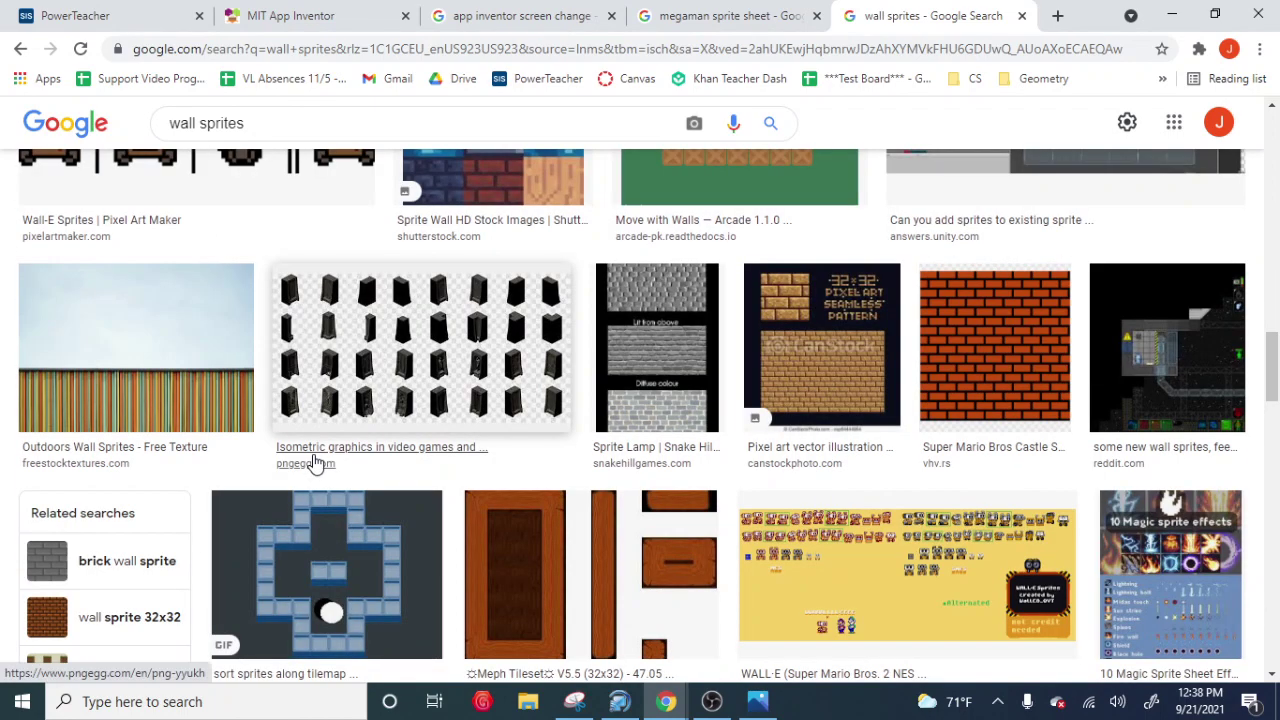
{"action": "scroll", "coordinate": [314, 463], "scroll_direction": "down", "scroll_amount": 4}
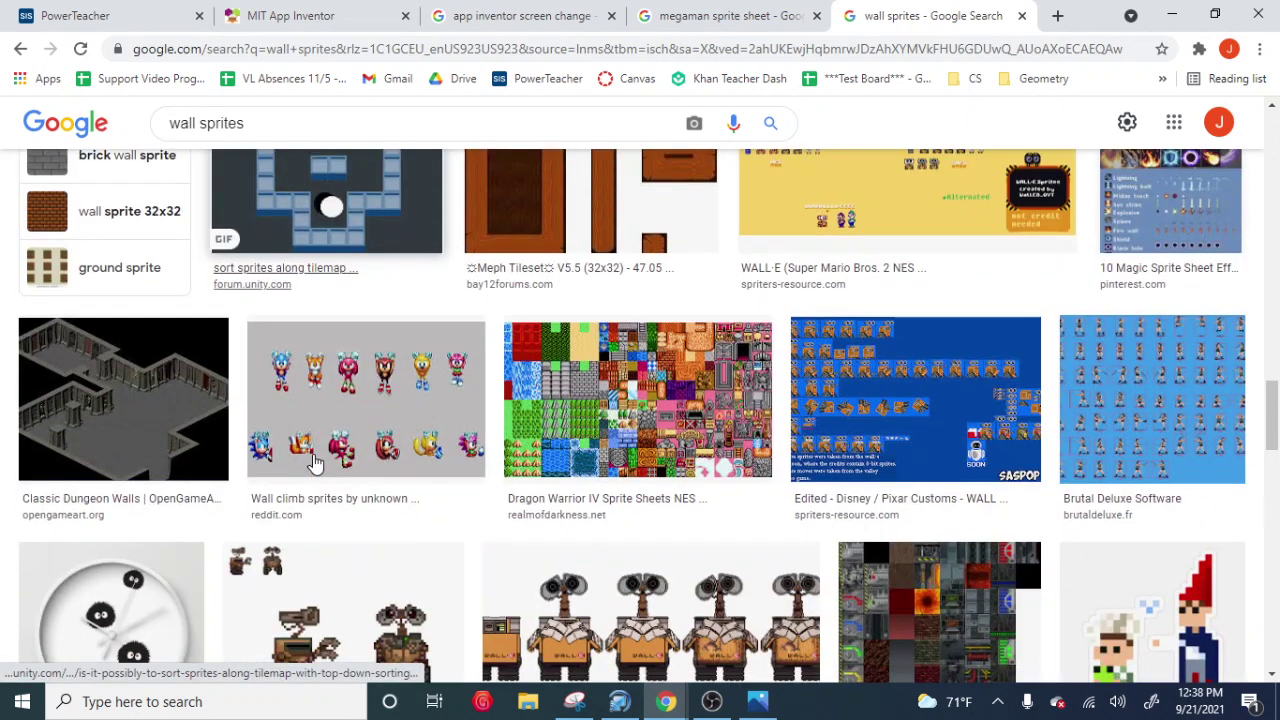
{"action": "scroll", "coordinate": [314, 463], "scroll_direction": "down", "scroll_amount": 2}
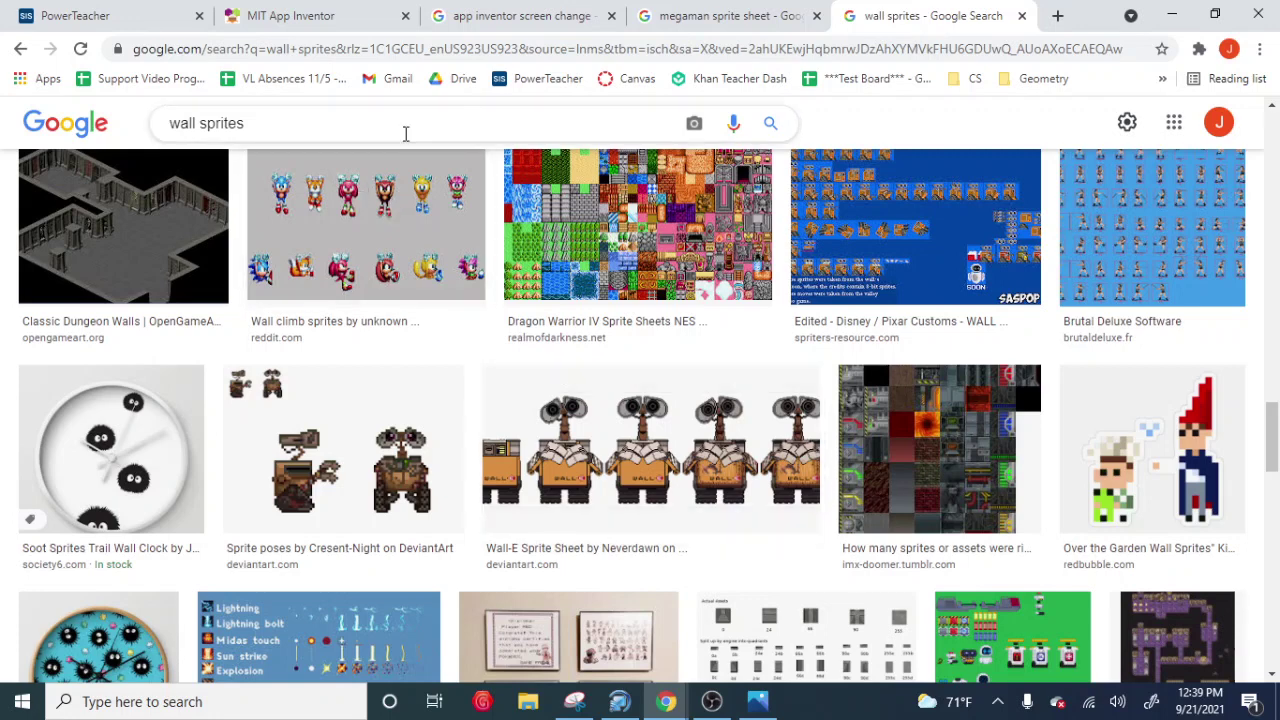
{"action": "scroll", "coordinate": [743, 329], "scroll_direction": "down", "scroll_amount": 5}
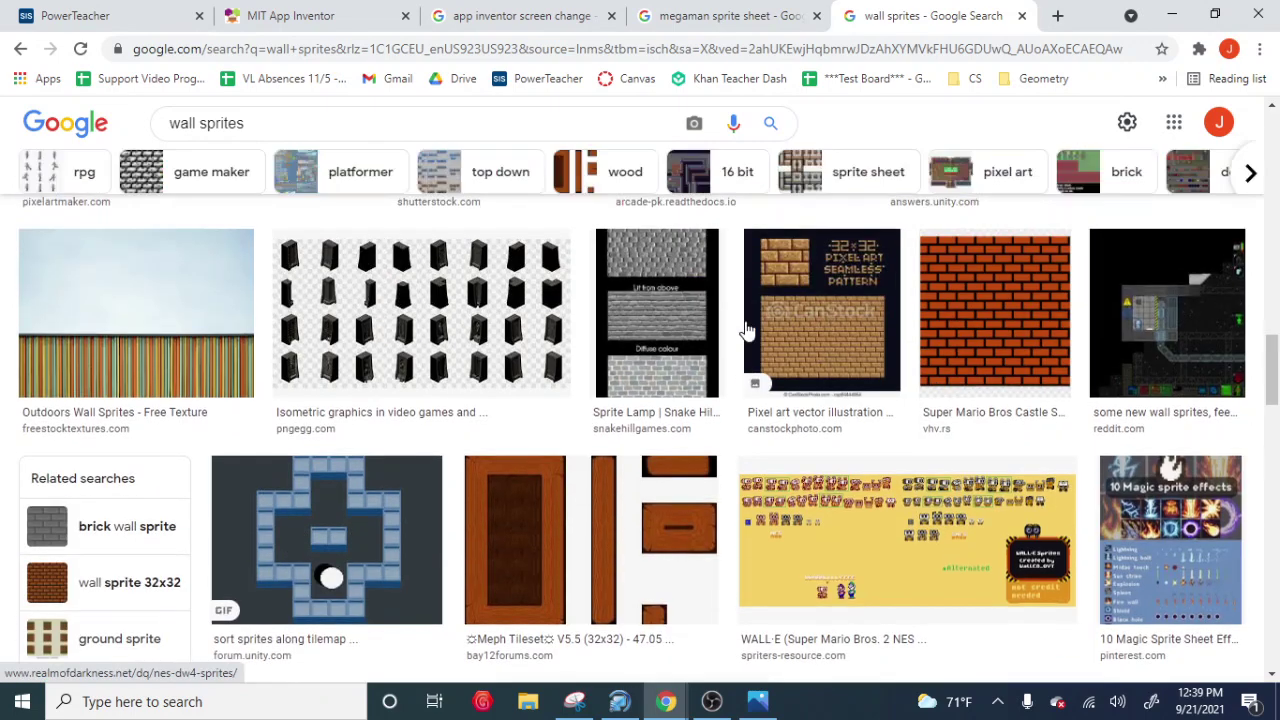
{"action": "scroll", "coordinate": [513, 421], "scroll_direction": "up", "scroll_amount": 2}
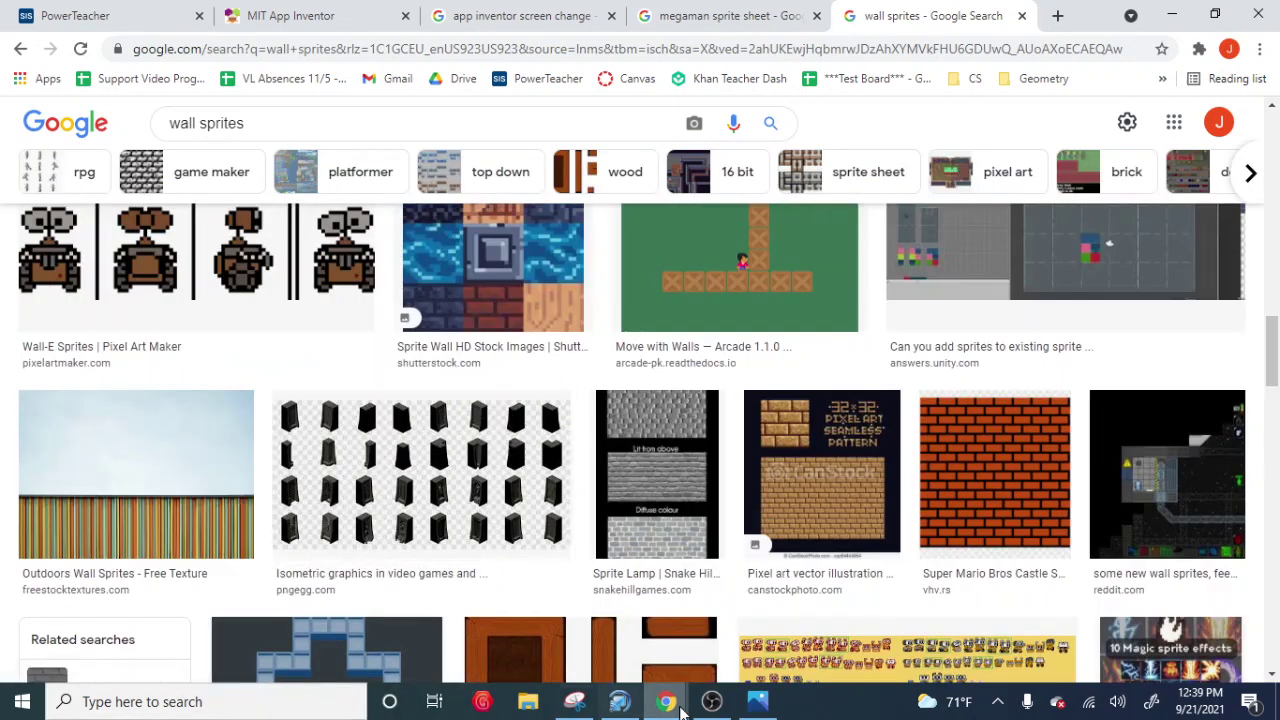
- Search the Windows taskbar for 'photos' to find the app
{"action": "left_click", "coordinate": [143, 702]}
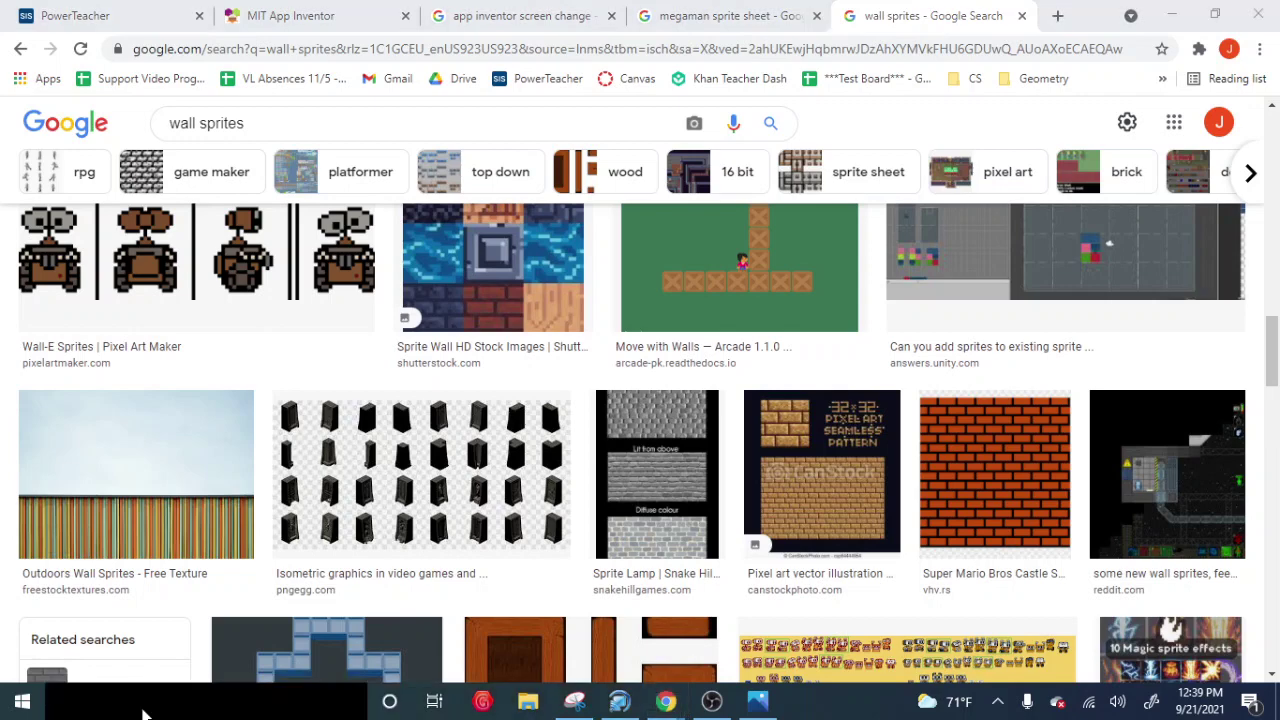
{"action": "type", "text": "photo"}
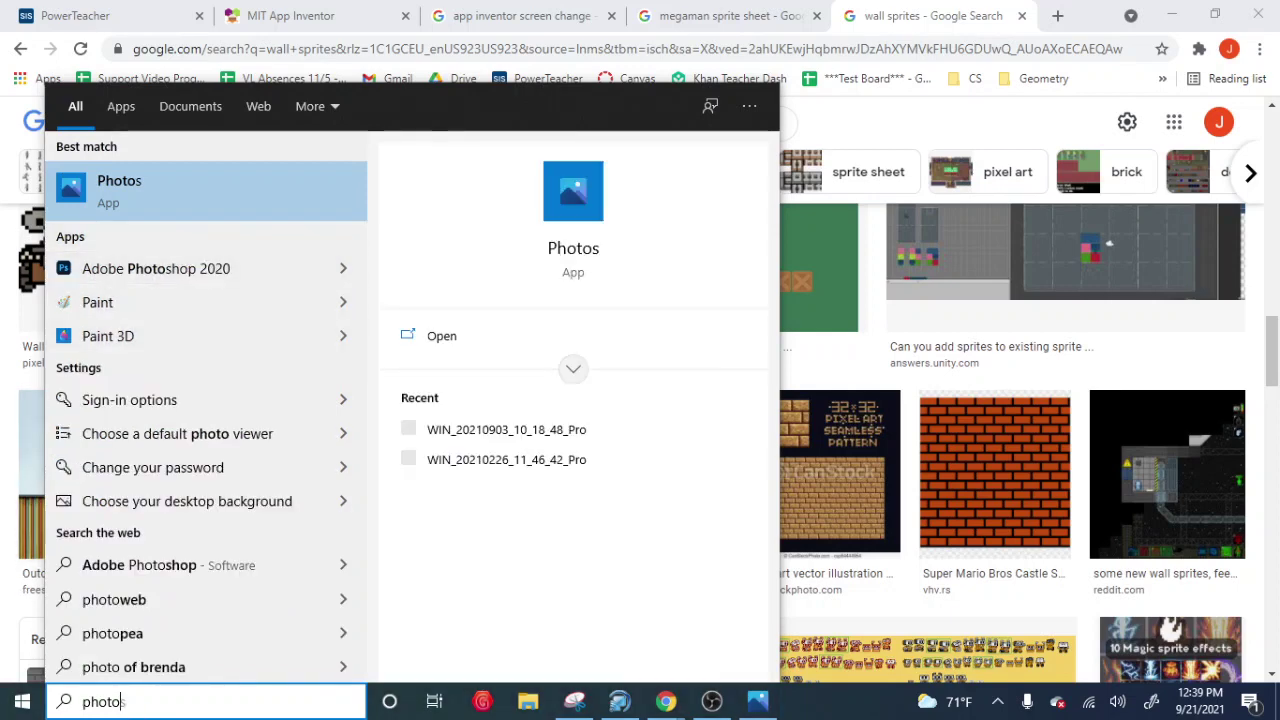
{"action": "type", "text": "s"}
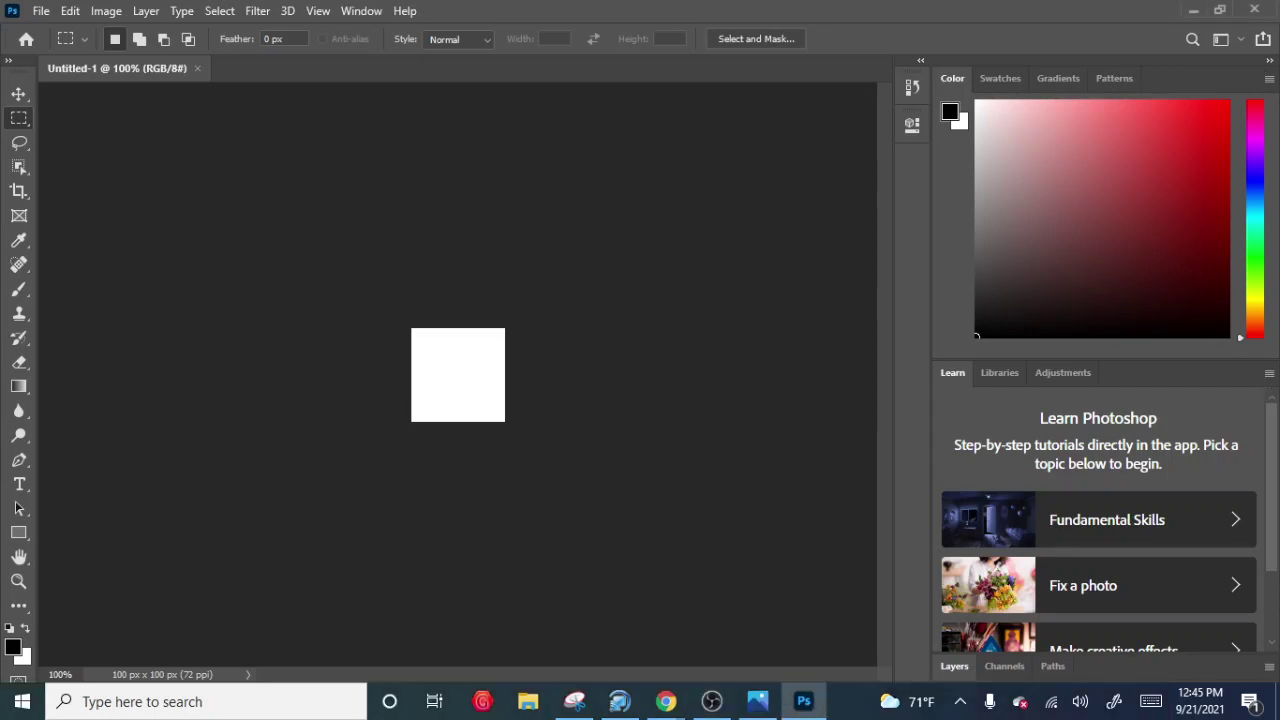
- Add an empty Layer 1 above the white Background and select the Brush tool
{"action": "scroll", "coordinate": [1099, 520], "scroll_direction": "down", "scroll_amount": 3}
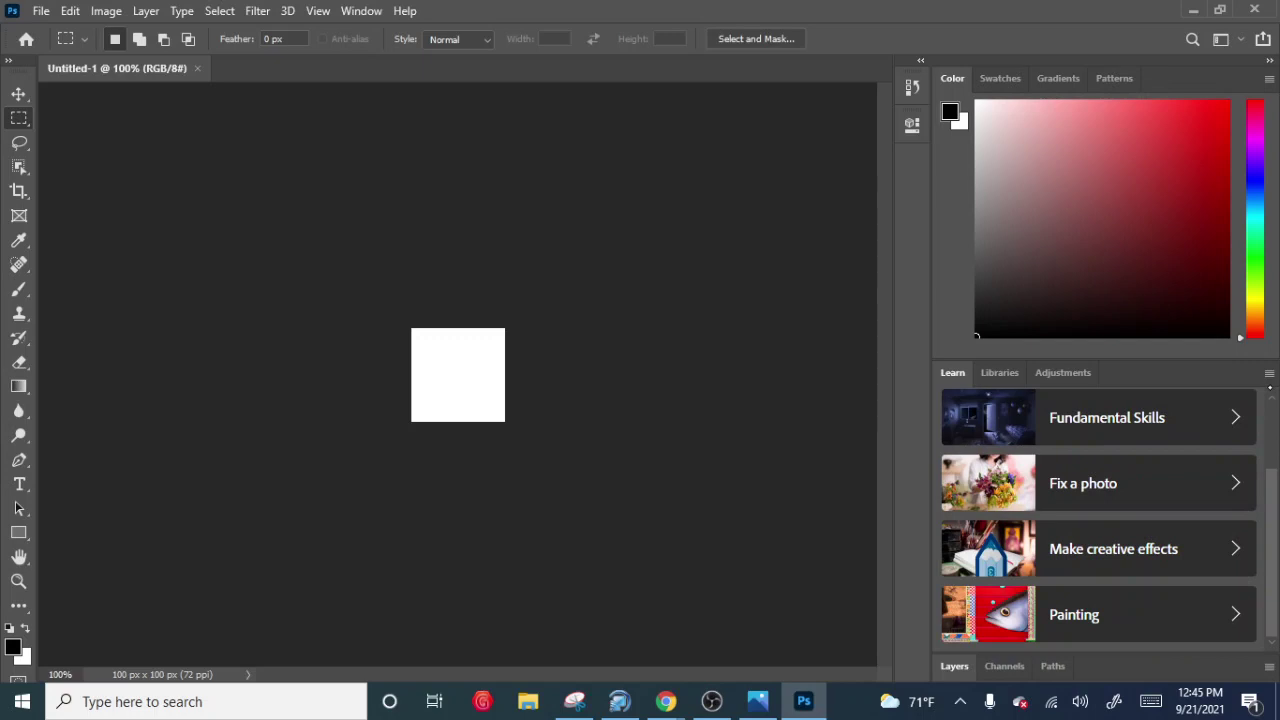
{"action": "left_click", "coordinate": [995, 661]}
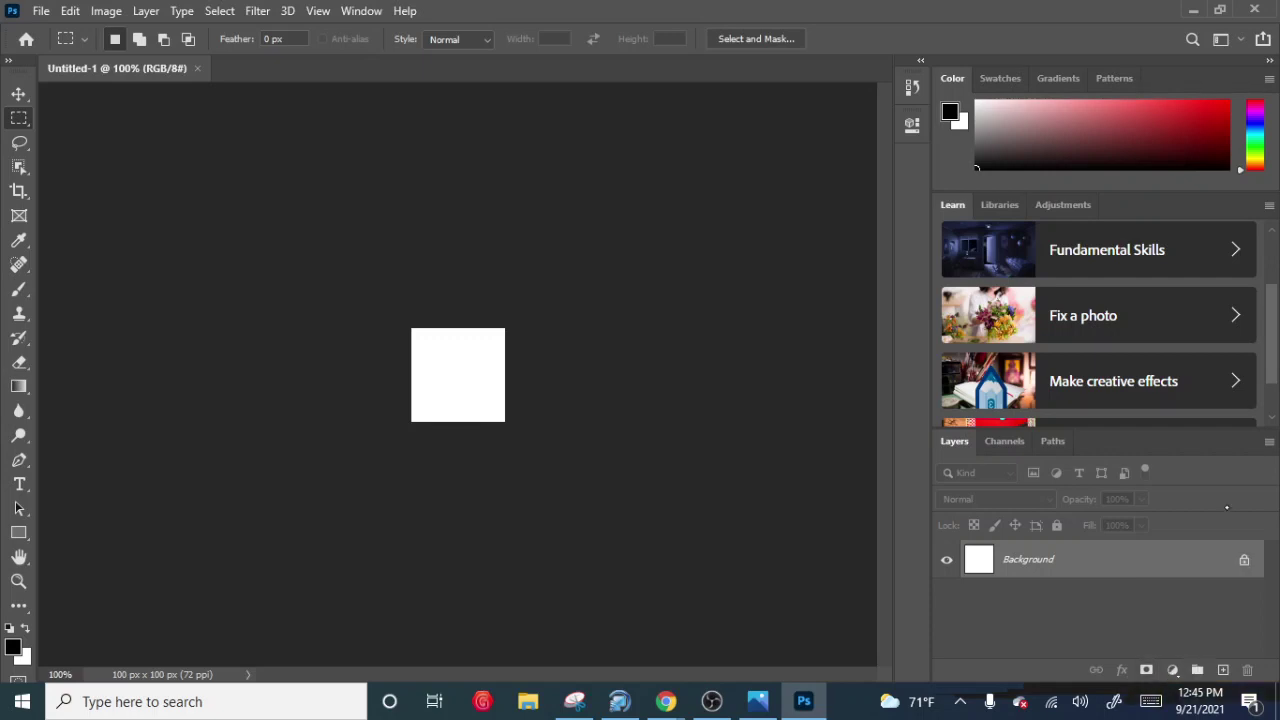
{"action": "left_click", "coordinate": [1223, 670]}
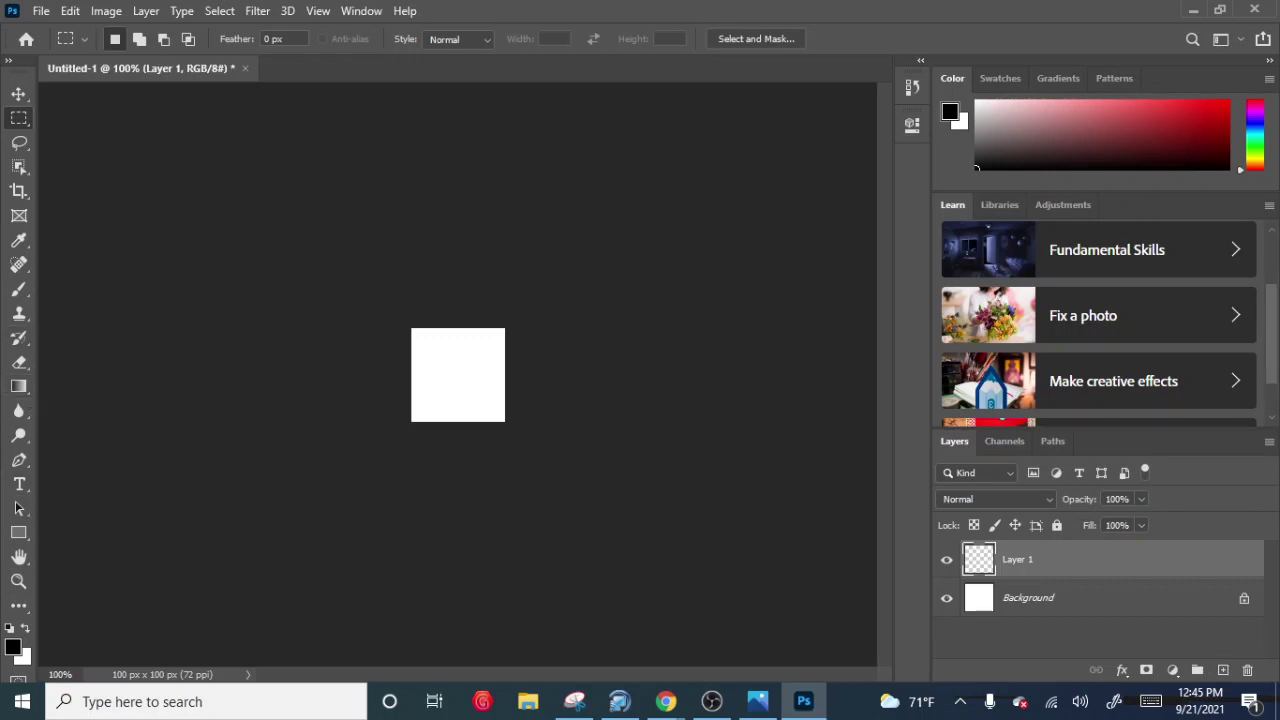
{"action": "left_click", "coordinate": [456, 342]}
{"action": "left_click", "coordinate": [19, 289]}
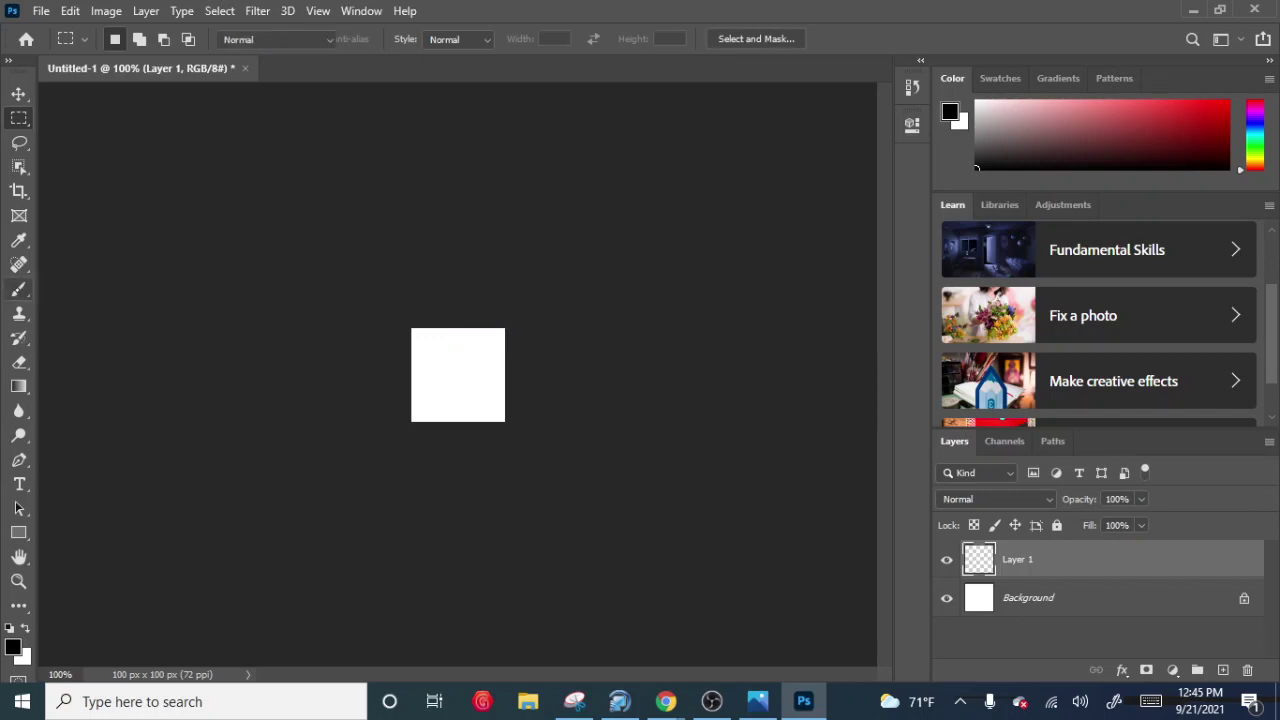
- Brush a black stick figure on Layer 1, hide the Background, and add Layer 2
{"action": "left_click", "coordinate": [96, 289]}
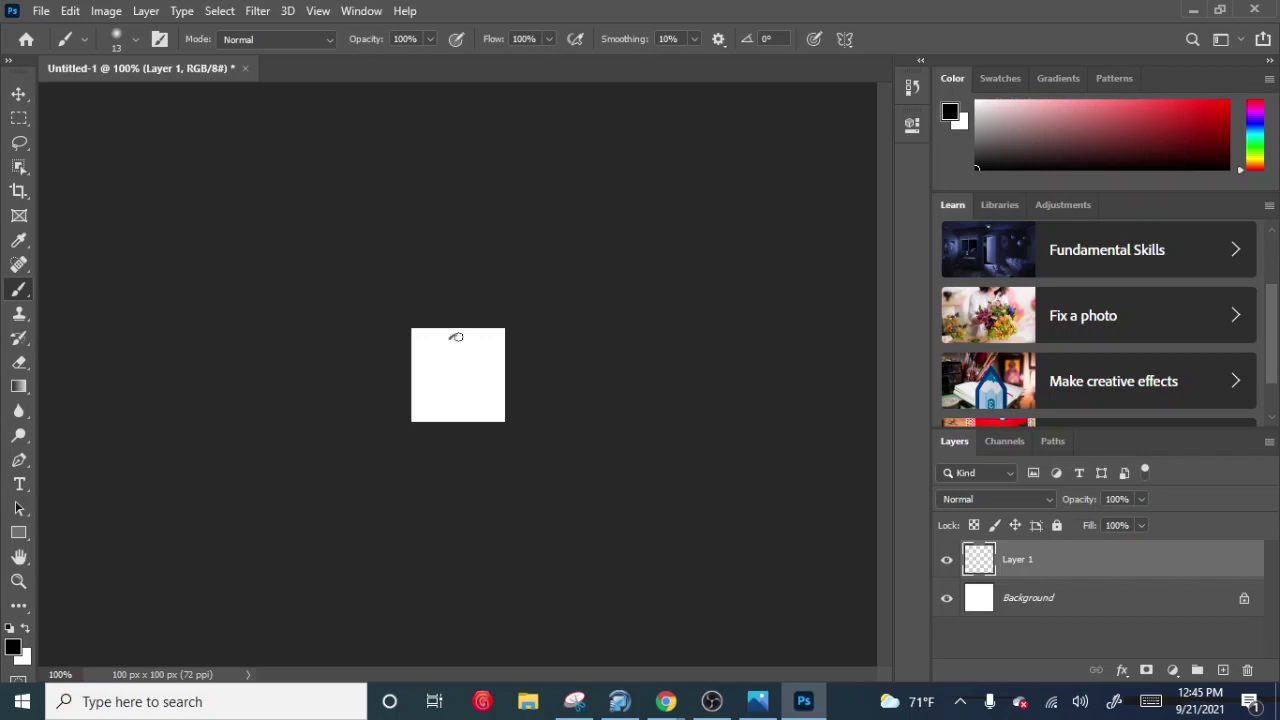
{"action": "mouse_move", "coordinate": [456, 337]}
{"action": "left_mouse_down"}
{"action": "mouse_move", "coordinate": [471, 389]}
{"action": "mouse_move", "coordinate": [434, 399]}
{"action": "left_mouse_up"}
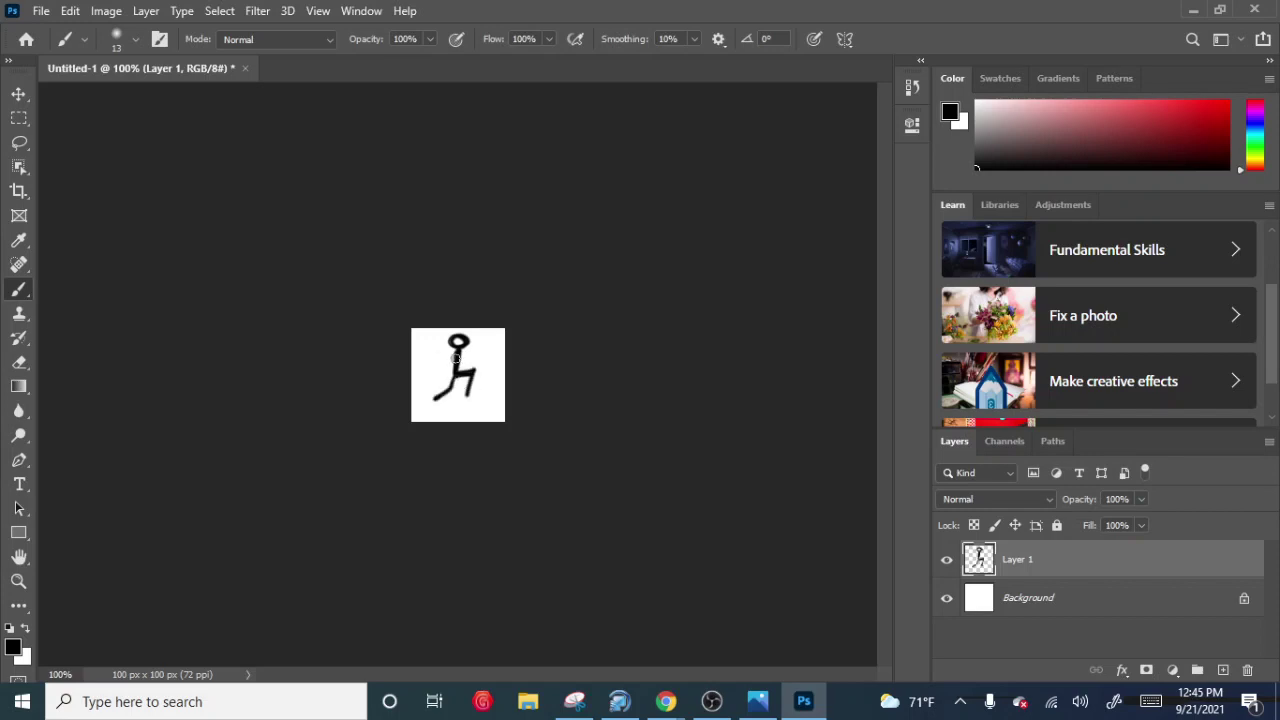
{"action": "mouse_move", "coordinate": [456, 356]}
{"action": "left_mouse_down"}
{"action": "mouse_move", "coordinate": [437, 367]}
{"action": "mouse_move", "coordinate": [488, 346]}
{"action": "left_mouse_up"}
{"action": "left_click", "coordinate": [947, 598]}
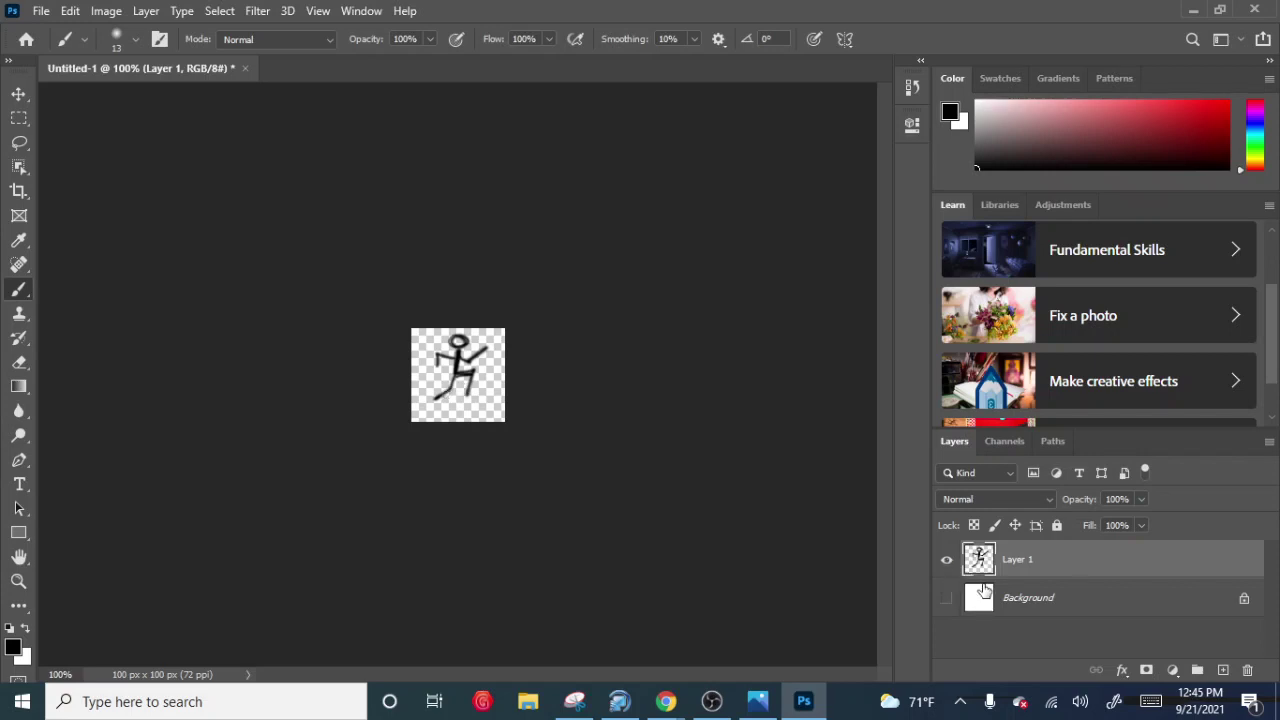
{"action": "left_click", "coordinate": [1222, 670]}
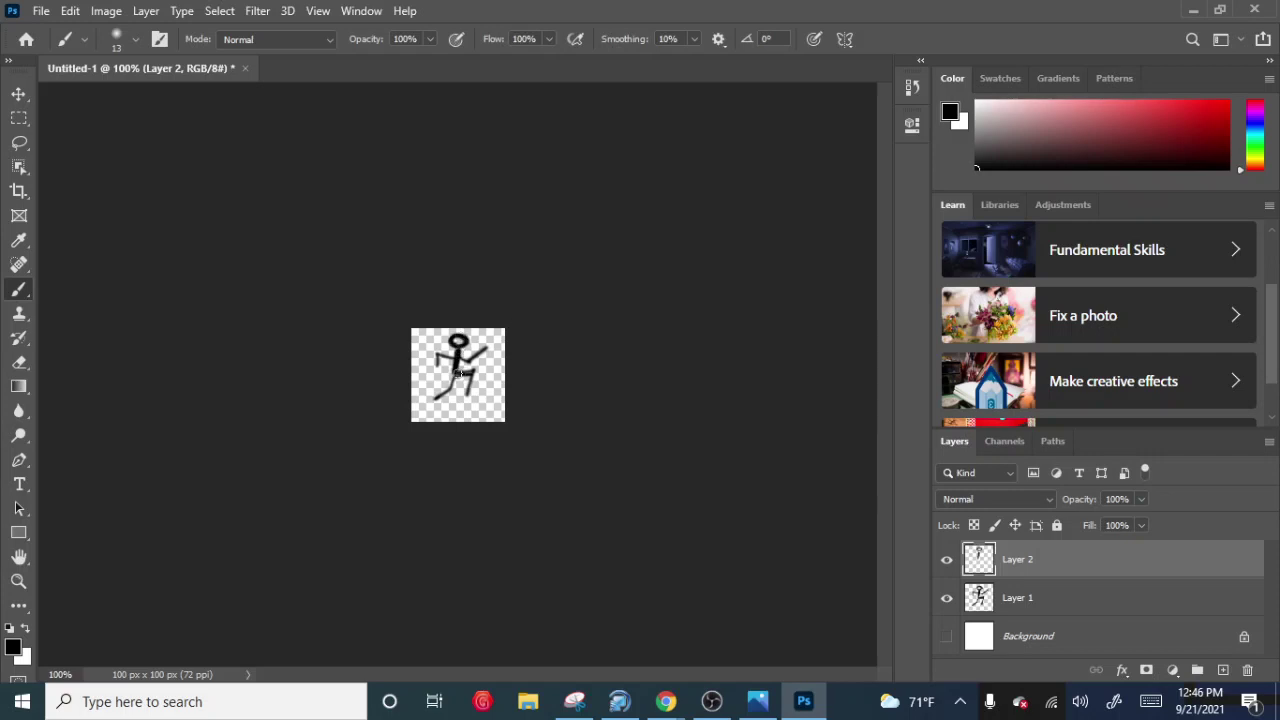
- Paint a second running pose with raised arm on Layer 2
{"action": "mouse_move", "coordinate": [458, 370]}
{"action": "left_mouse_down"}
{"action": "mouse_move", "coordinate": [455, 400]}
{"action": "mouse_move", "coordinate": [422, 378]}
{"action": "left_mouse_up"}
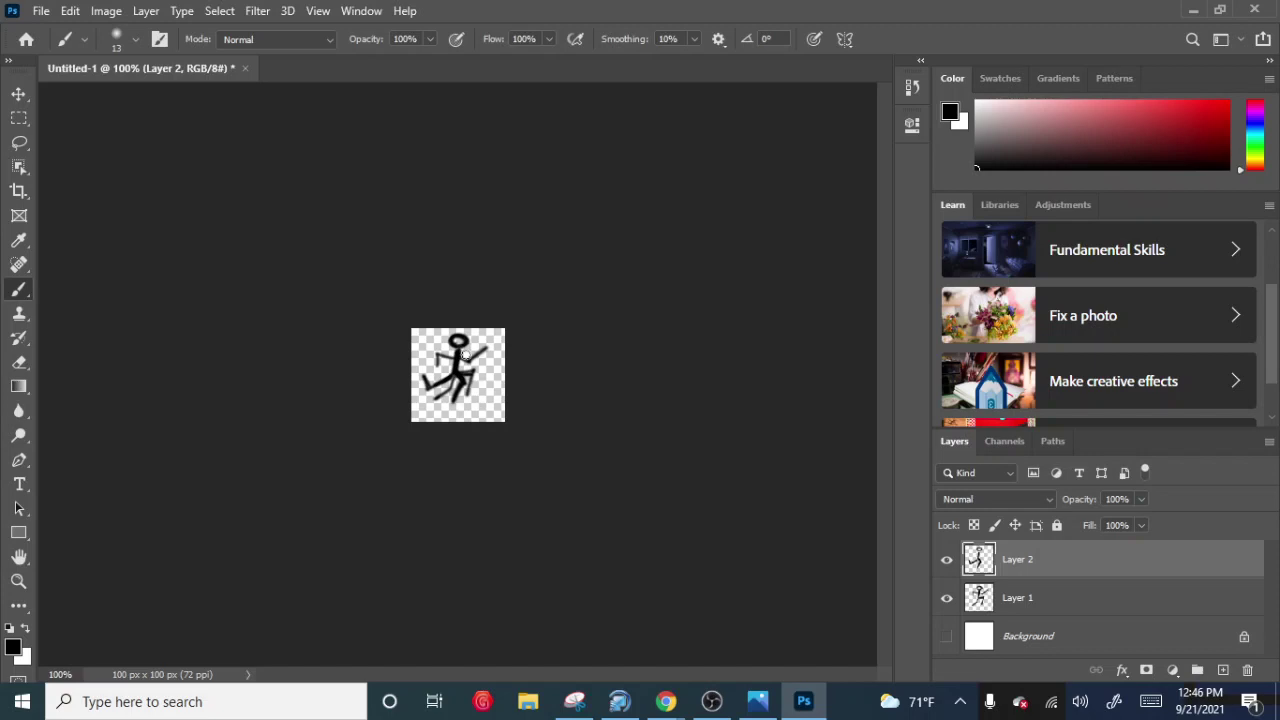
{"action": "left_click_drag", "start_coordinate": [481, 341], "coordinate": [461, 358]}
{"action": "left_click_drag", "start_coordinate": [456, 357], "coordinate": [440, 372]}
- Toggle Layer 1 and Layer 2 visibility to compare poses, leaving Layer 2 hidden
{"action": "left_click", "coordinate": [946, 597]}
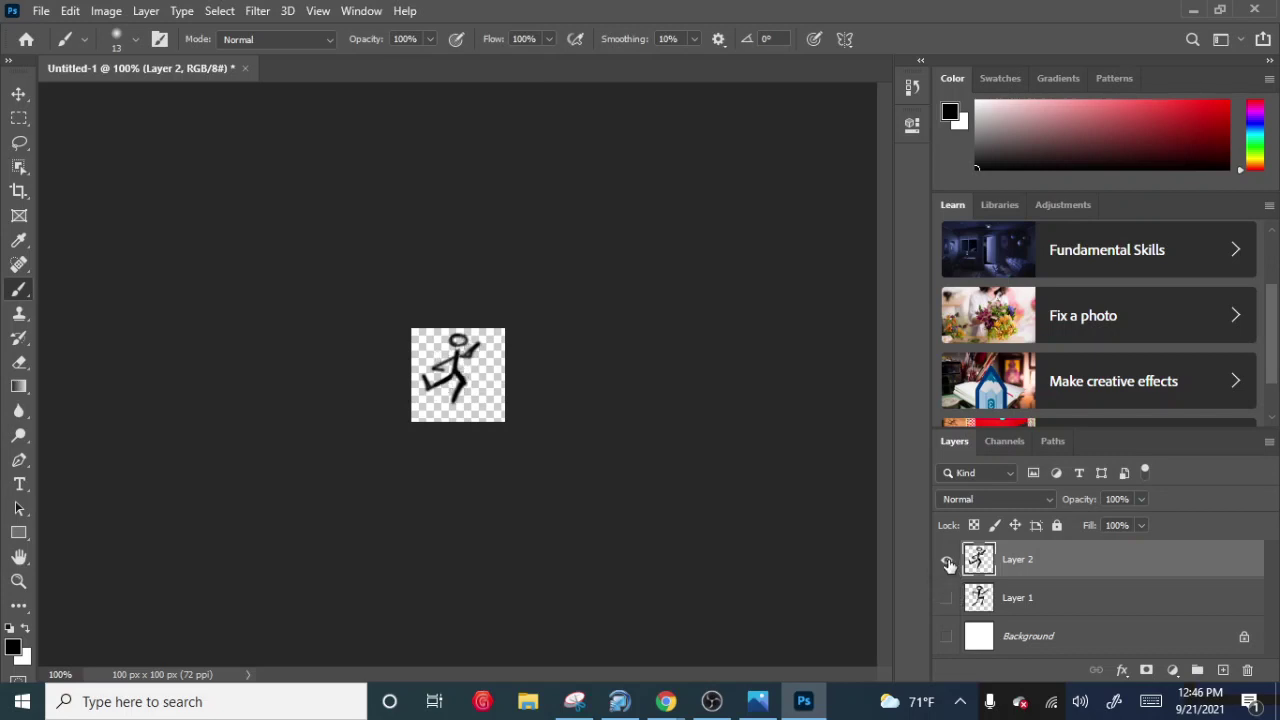
{"action": "left_click", "coordinate": [946, 560]}
{"action": "left_click", "coordinate": [946, 597]}
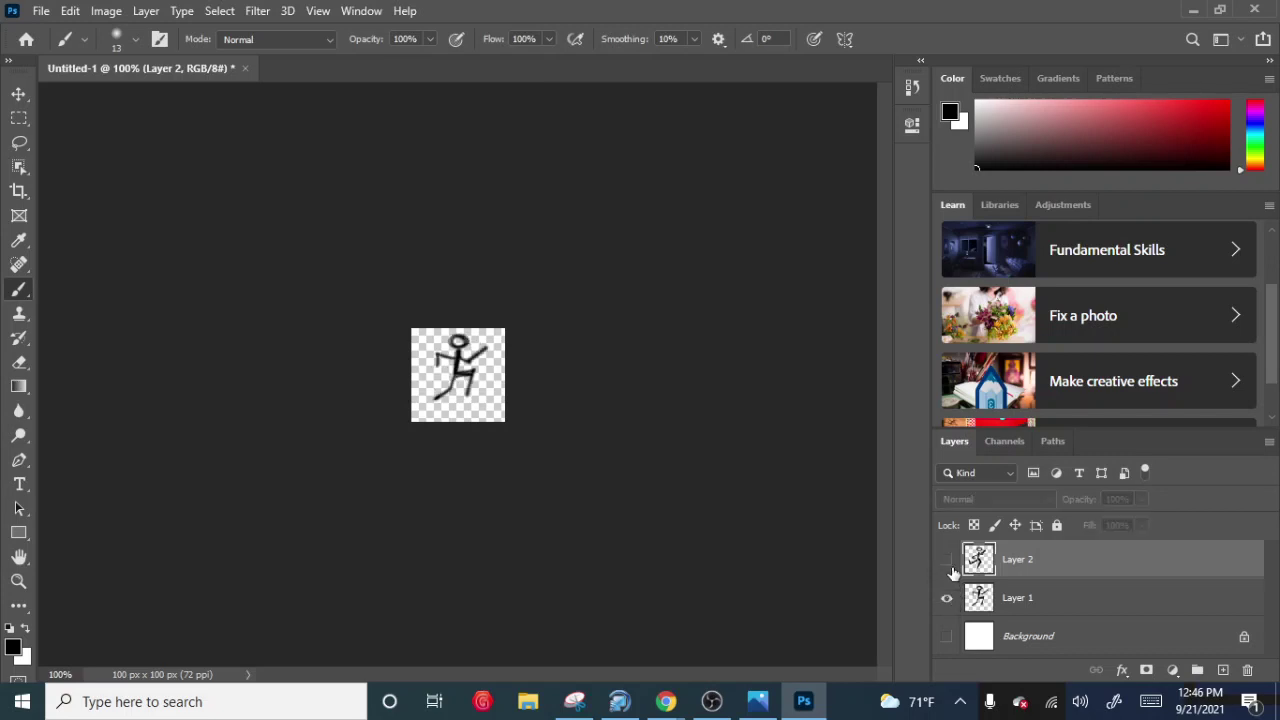
{"action": "left_click", "coordinate": [946, 560]}
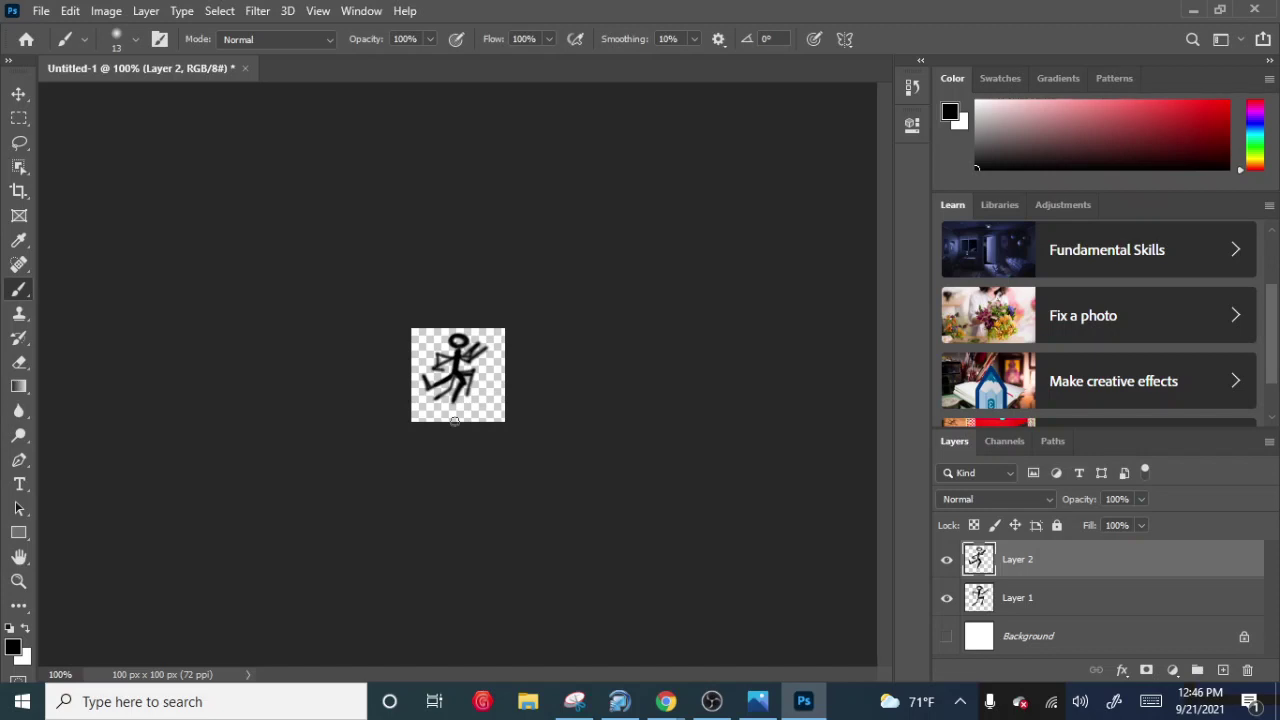
{"action": "left_click", "coordinate": [946, 559]}
- Hide Layer 1, add Layer 3, and sketch a black flame outline on it
{"action": "left_click", "coordinate": [946, 597]}
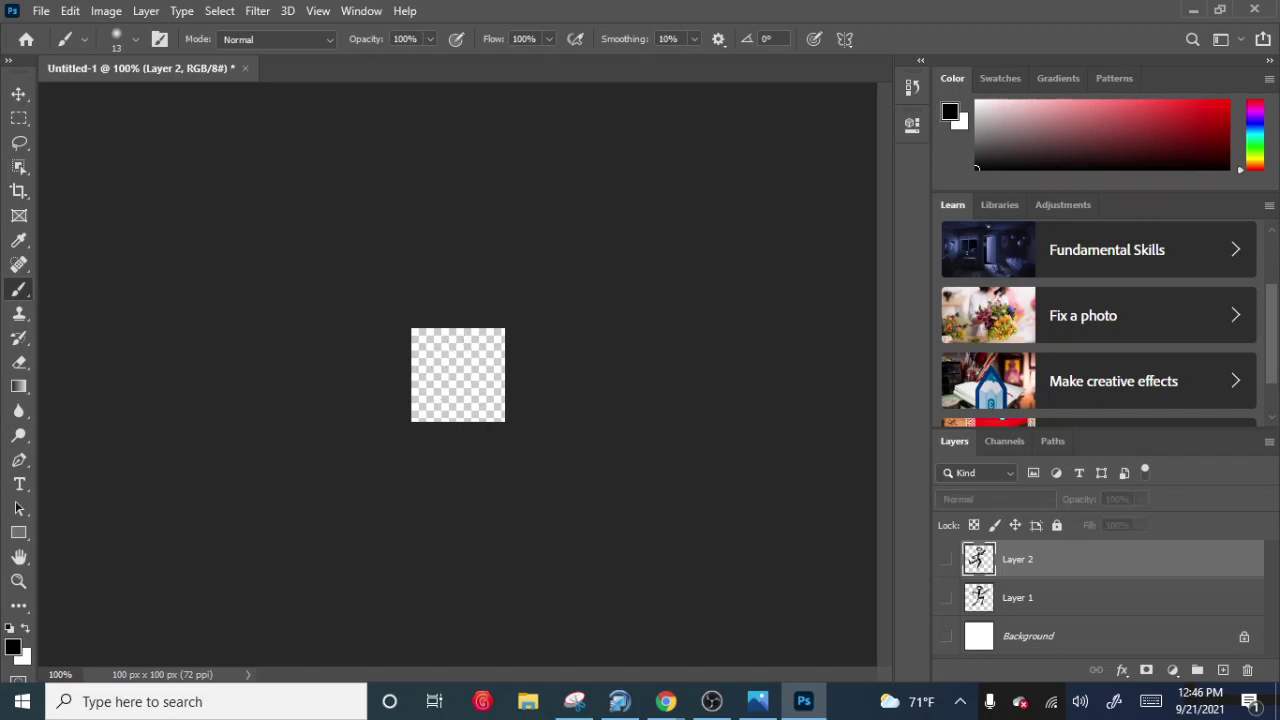
{"action": "left_click", "coordinate": [1222, 670]}
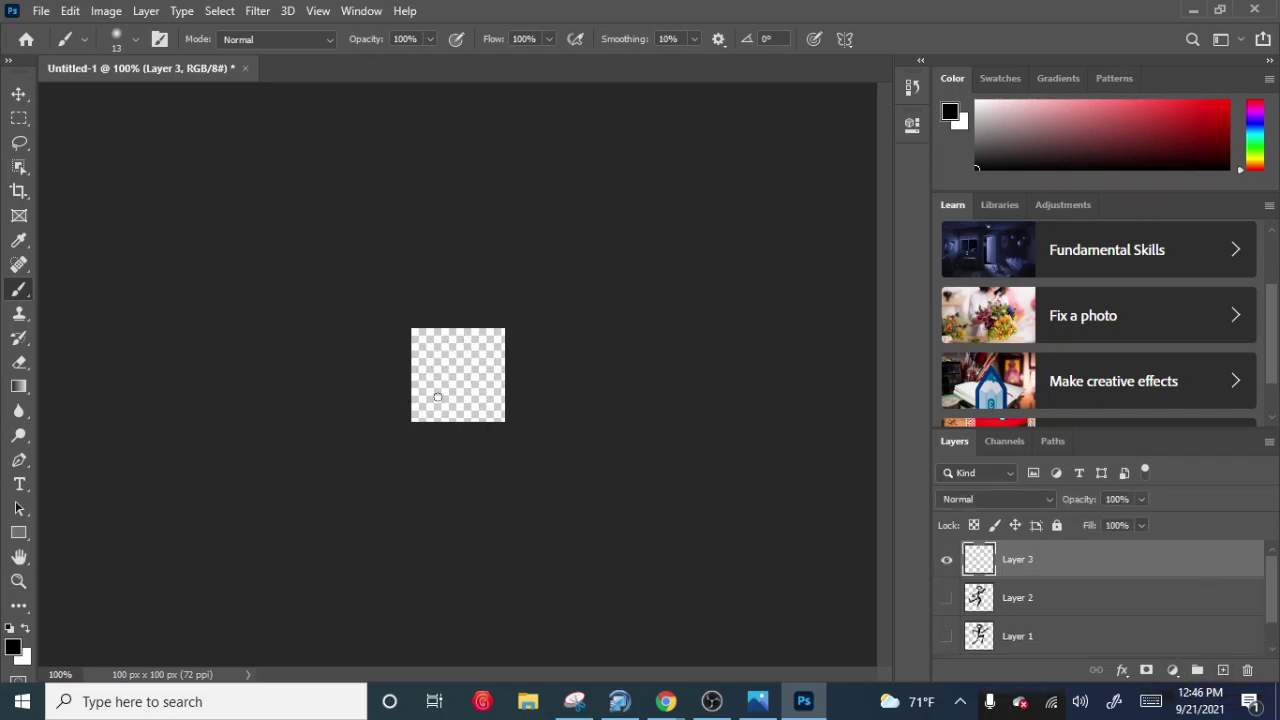
{"action": "mouse_move", "coordinate": [443, 404]}
{"action": "left_mouse_down"}
{"action": "mouse_move", "coordinate": [424, 384]}
{"action": "mouse_move", "coordinate": [432, 355]}
{"action": "mouse_move", "coordinate": [446, 350]}
{"action": "mouse_move", "coordinate": [456, 368]}
{"action": "mouse_move", "coordinate": [466, 342]}
{"action": "mouse_move", "coordinate": [490, 388]}
{"action": "mouse_move", "coordinate": [470, 400]}
{"action": "mouse_move", "coordinate": [486, 398]}
{"action": "mouse_move", "coordinate": [482, 386]}
{"action": "left_mouse_up"}
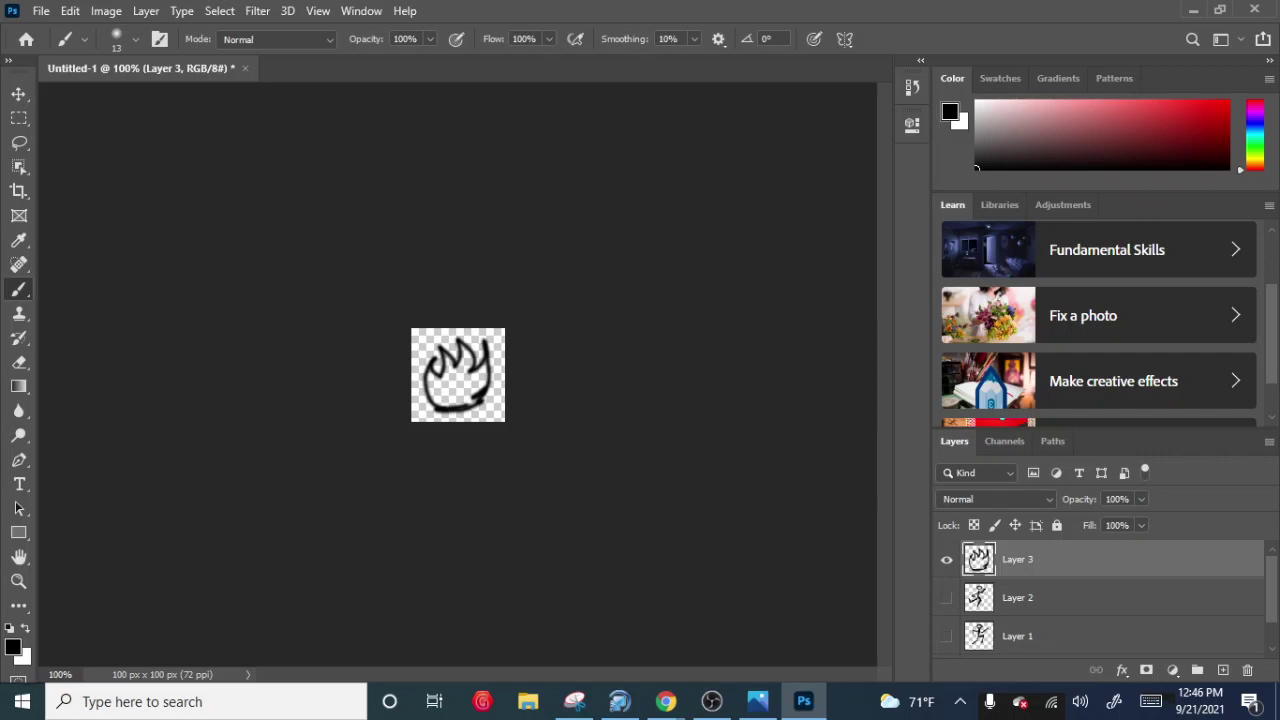
- Set the foreground colour to red, fill the flame, and quit Photoshop
{"action": "left_click", "coordinate": [13, 647]}
{"action": "left_click", "coordinate": [602, 154]}
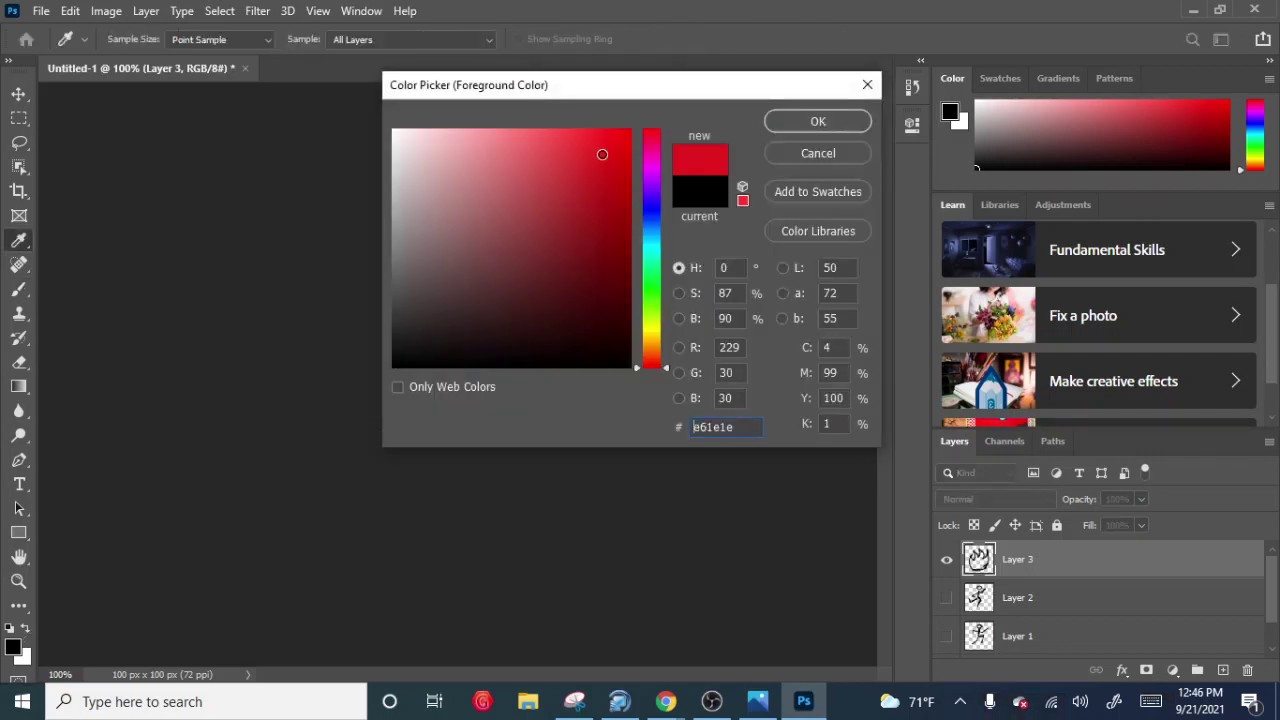
{"action": "left_click", "coordinate": [604, 148]}
{"action": "left_click", "coordinate": [819, 121]}
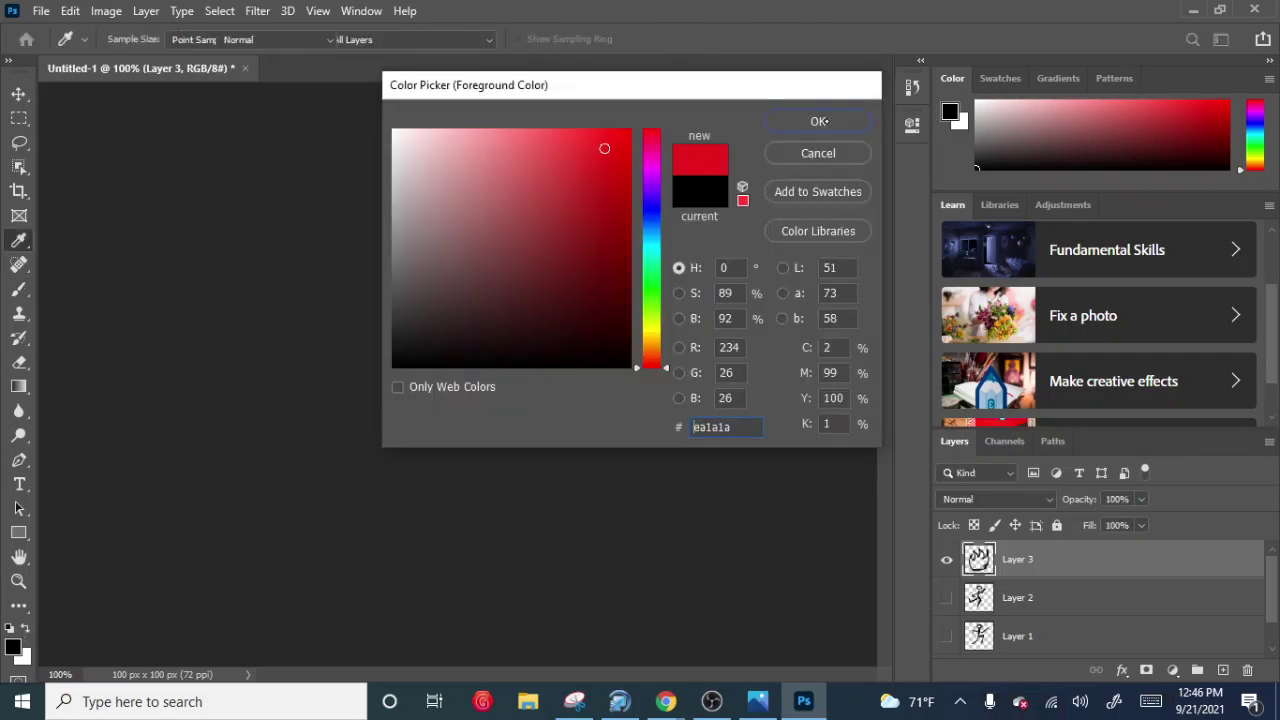
{"action": "mouse_move", "coordinate": [438, 392]}
{"action": "left_mouse_down"}
{"action": "mouse_move", "coordinate": [432, 376]}
{"action": "mouse_move", "coordinate": [440, 388]}
{"action": "mouse_move", "coordinate": [452, 360]}
{"action": "mouse_move", "coordinate": [454, 388]}
{"action": "mouse_move", "coordinate": [466, 354]}
{"action": "mouse_move", "coordinate": [472, 400]}
{"action": "mouse_move", "coordinate": [441, 390]}
{"action": "left_mouse_up"}
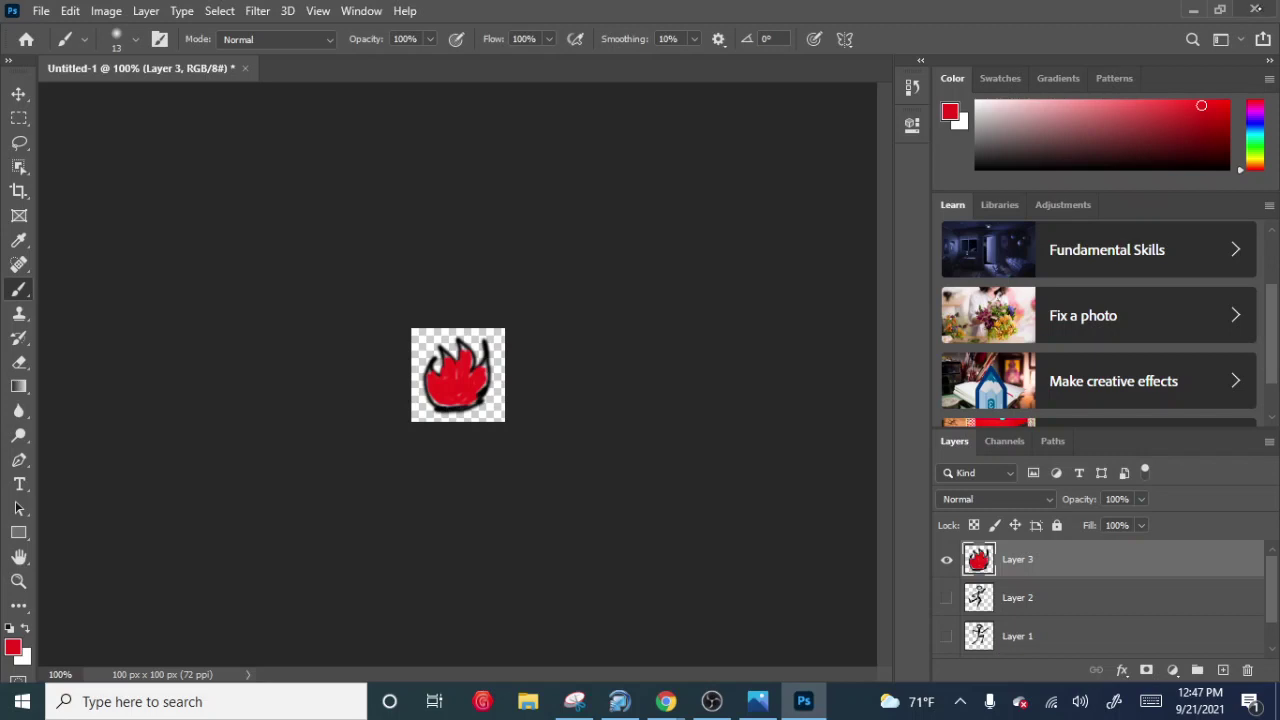
{"action": "left_click", "coordinate": [1255, 9]}
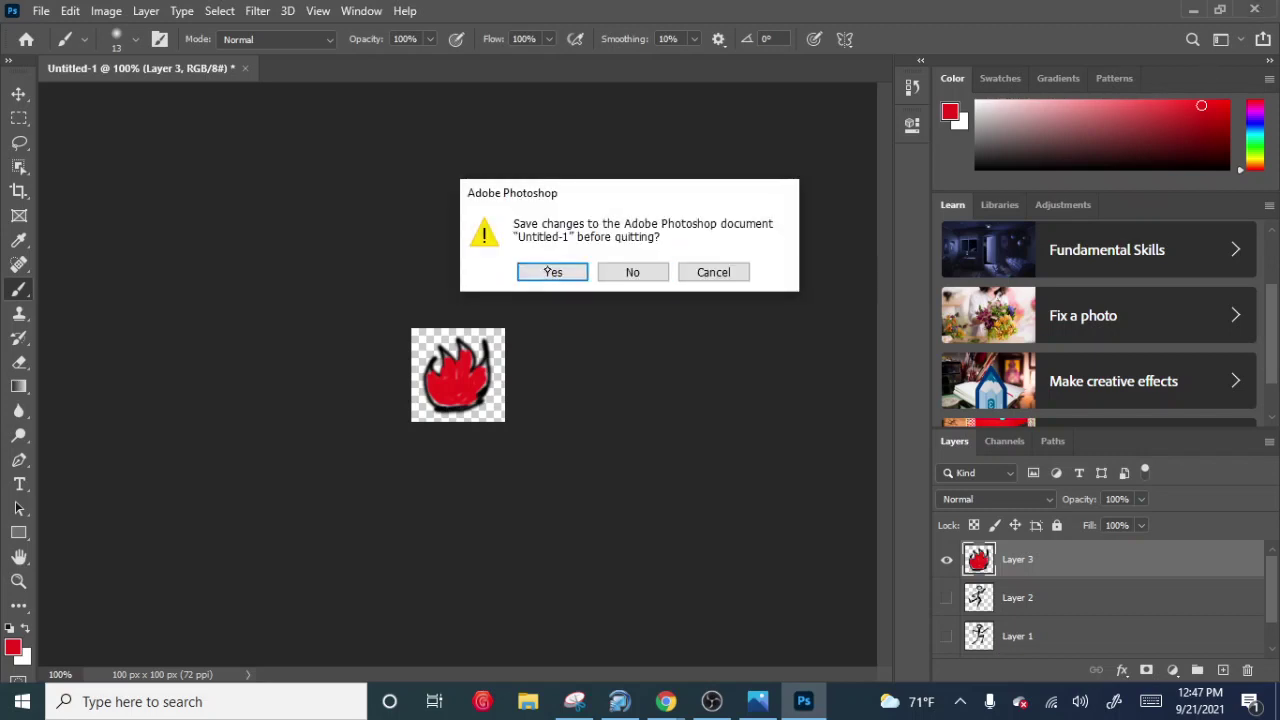